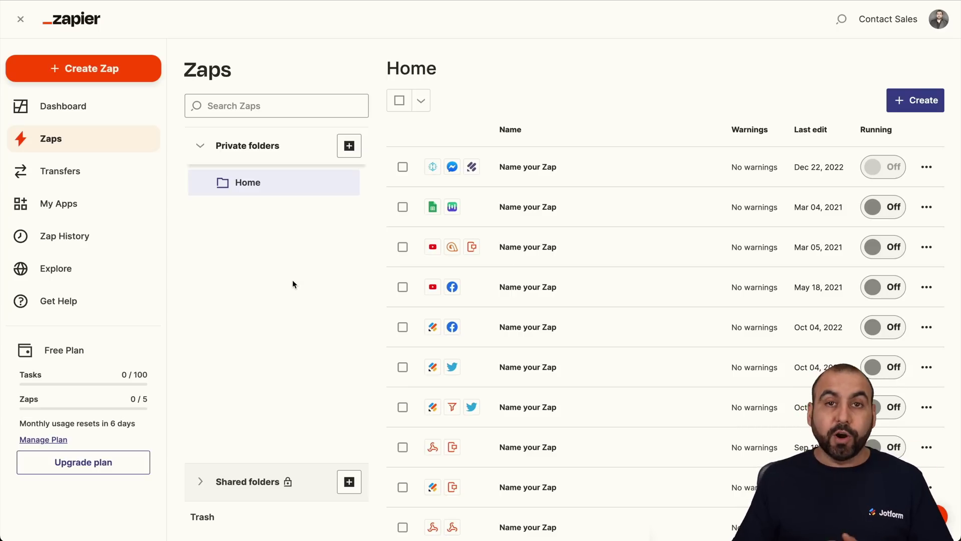
# Start a new Zap triggered by Jotform's New Submission event and list the Jotform accounts.
pyautogui.click(102, 77)
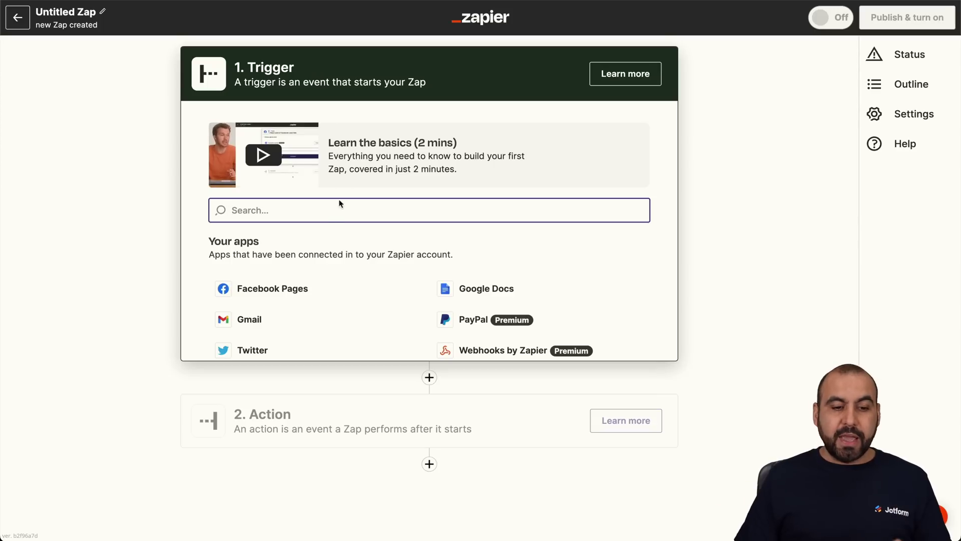
pyautogui.write('jotfo')
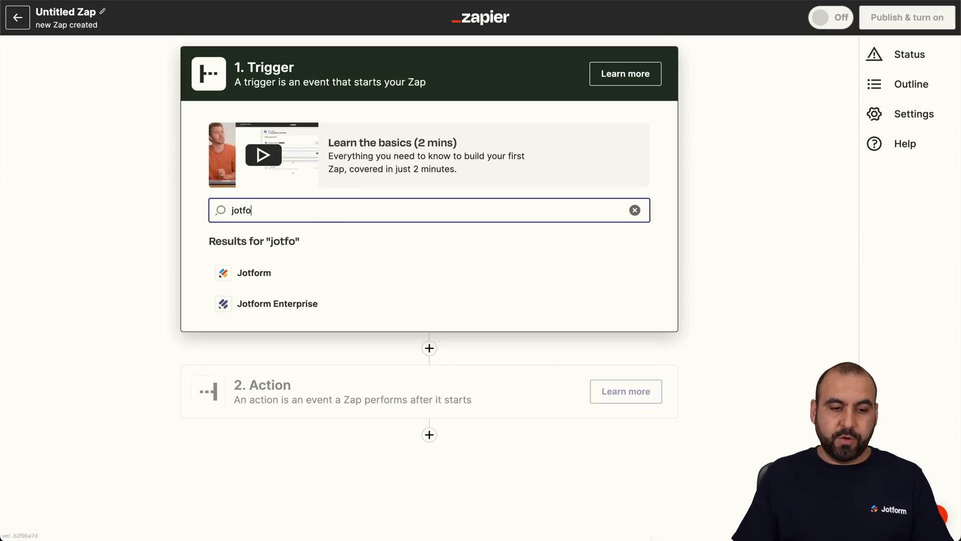
pyautogui.click(294, 279)
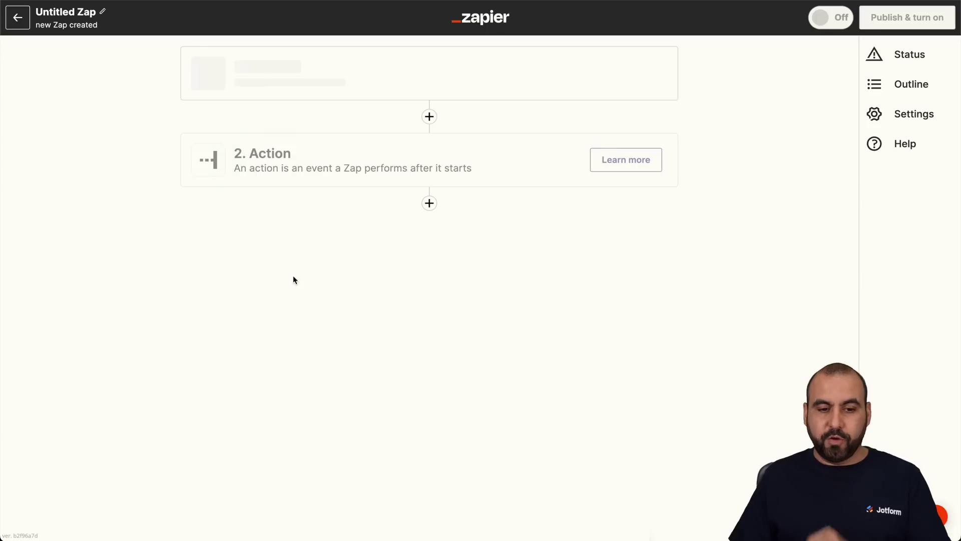
pyautogui.click(305, 220)
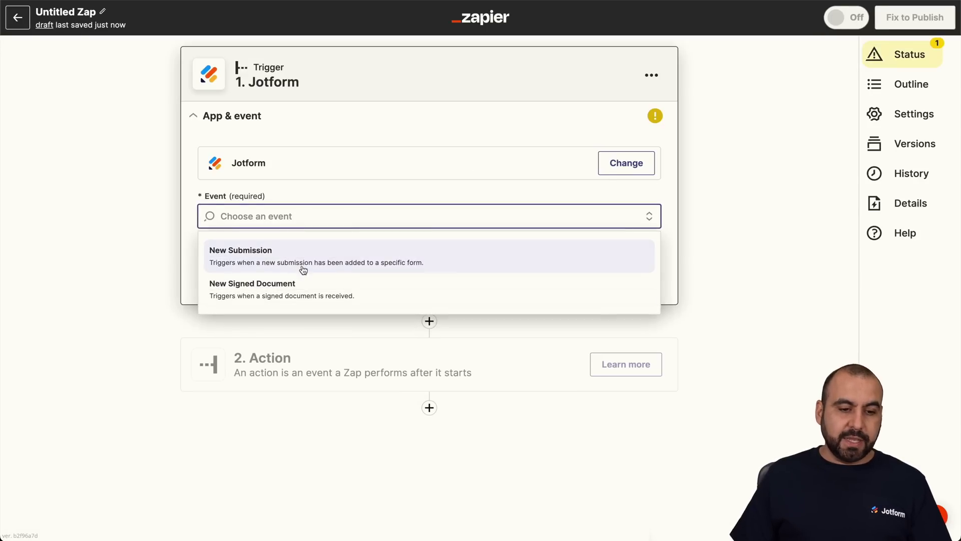
pyautogui.click(240, 260)
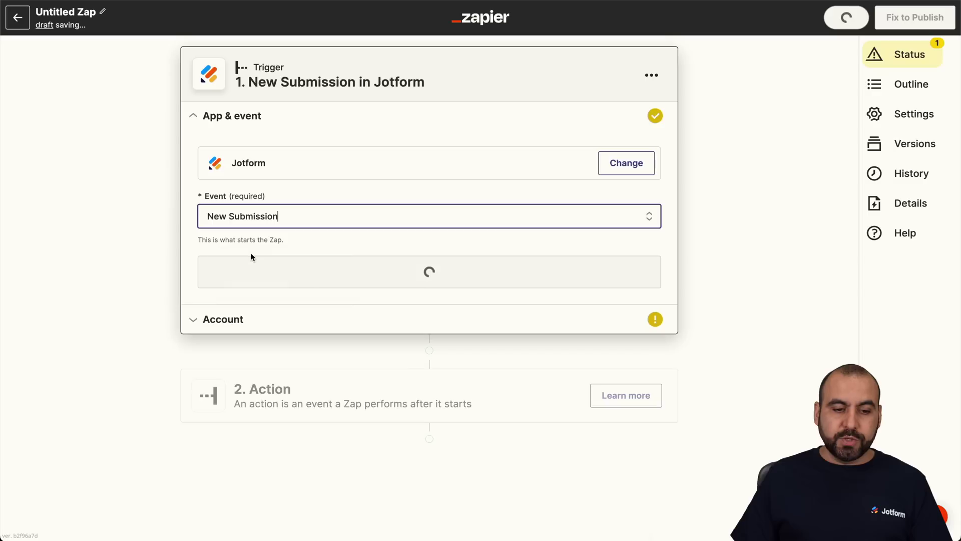
pyautogui.click(344, 276)
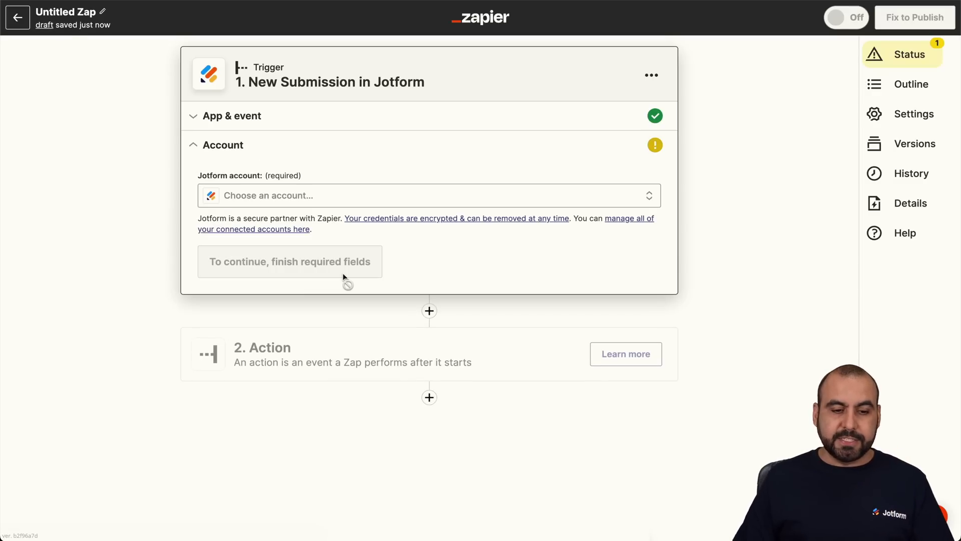
pyautogui.click(264, 198)
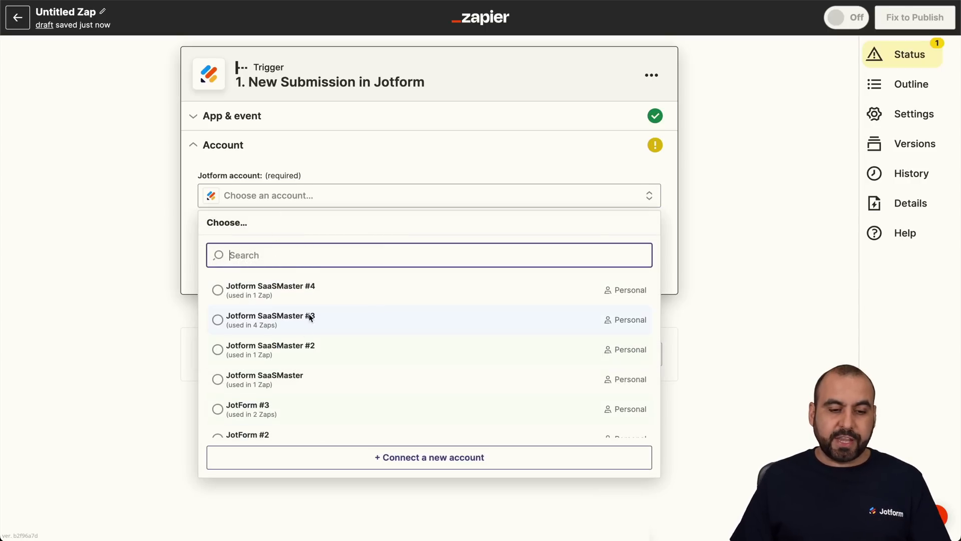
# Authorise a new Jotform account for Zapier and connect it to the trigger.
pyautogui.click(428, 457)
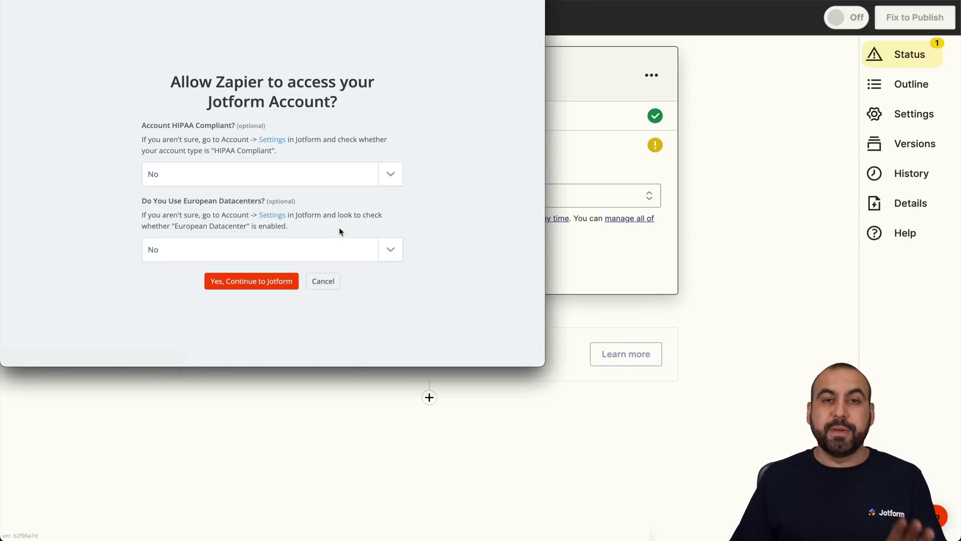
pyautogui.click(251, 285)
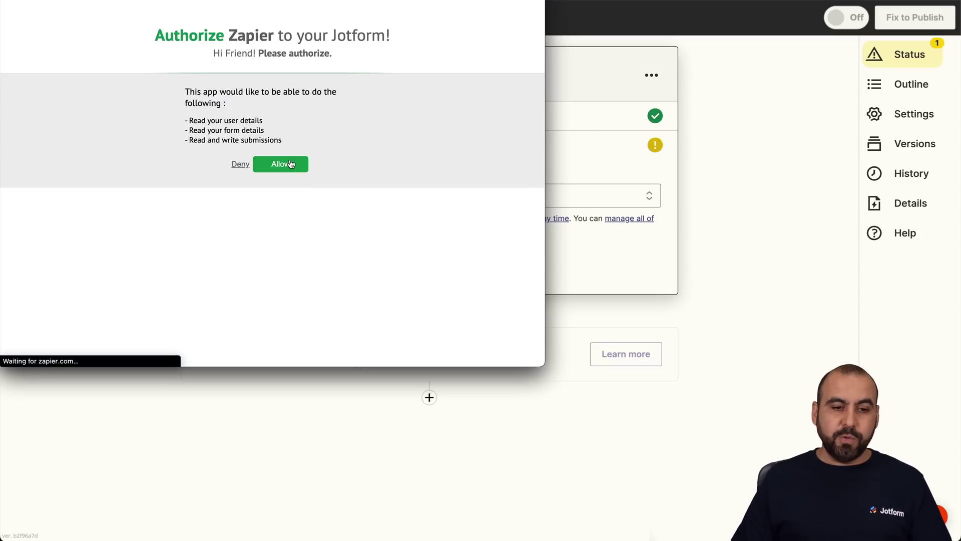
pyautogui.click(290, 164)
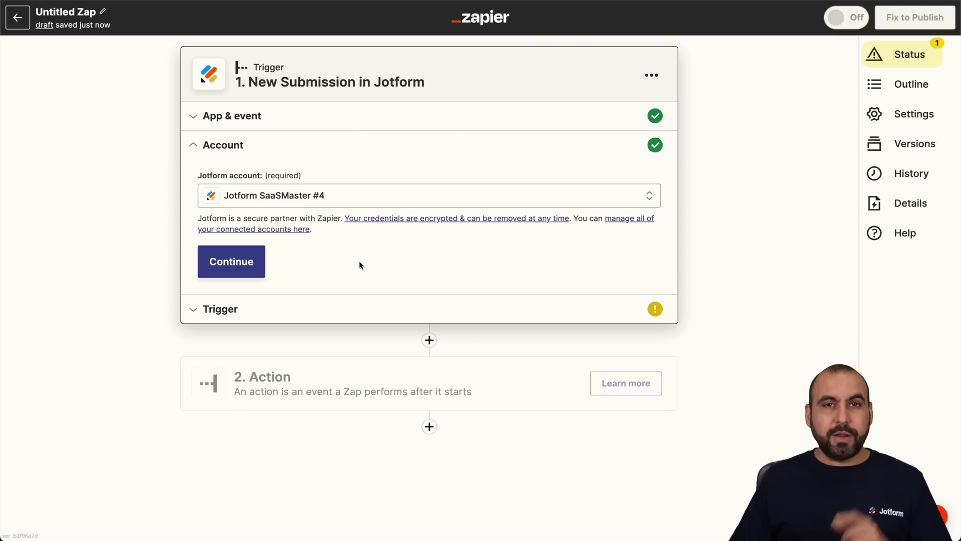
pyautogui.click(232, 262)
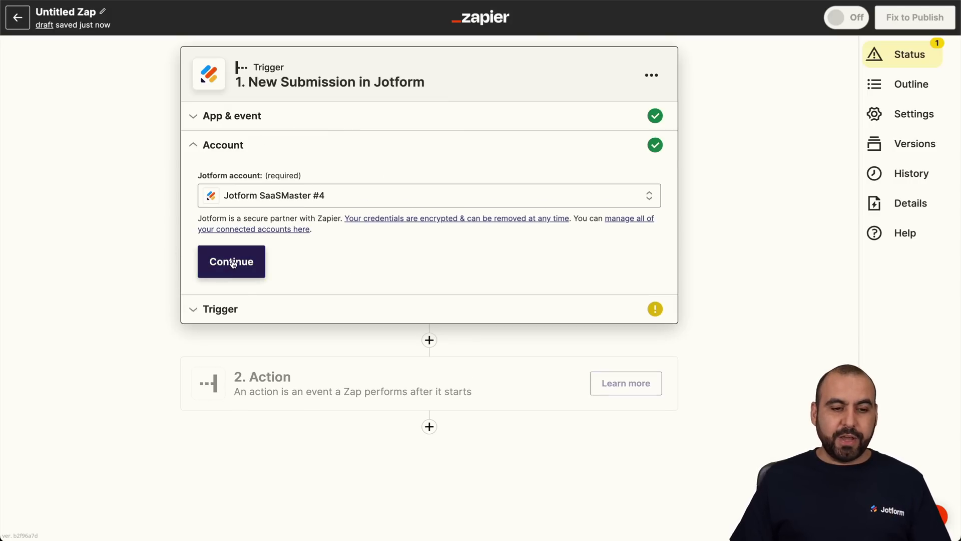
# Choose the Website Speed Otimization Form as the trigger's form.
pyautogui.click(260, 229)
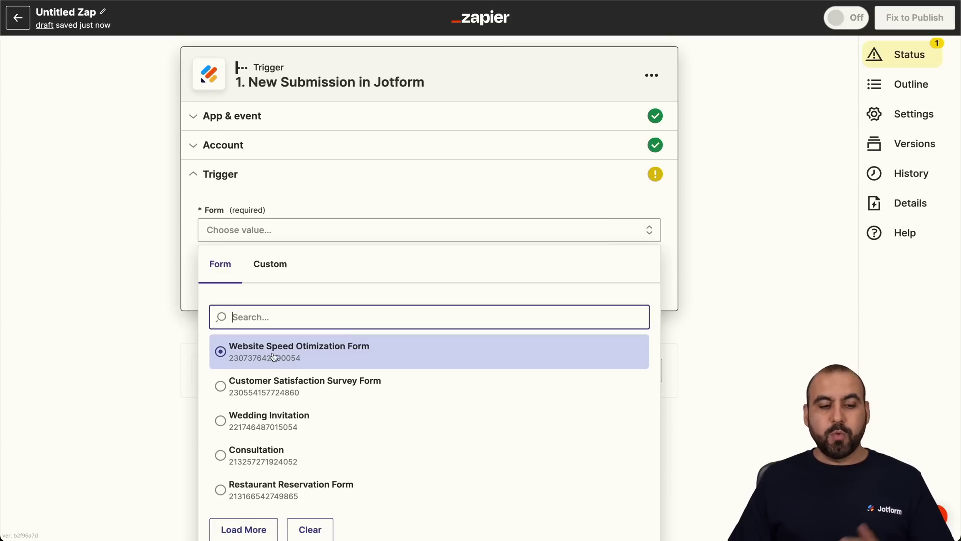
pyautogui.click(346, 352)
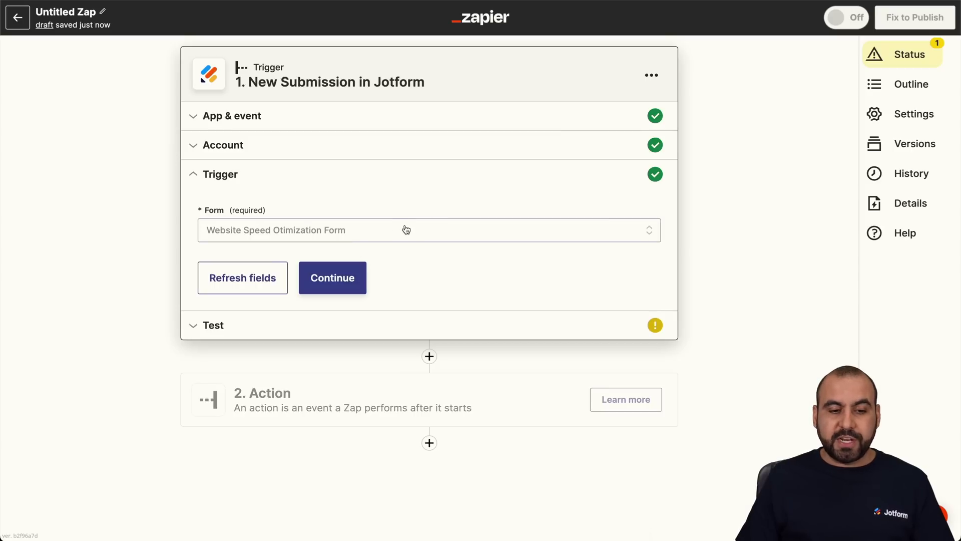
pyautogui.click(345, 279)
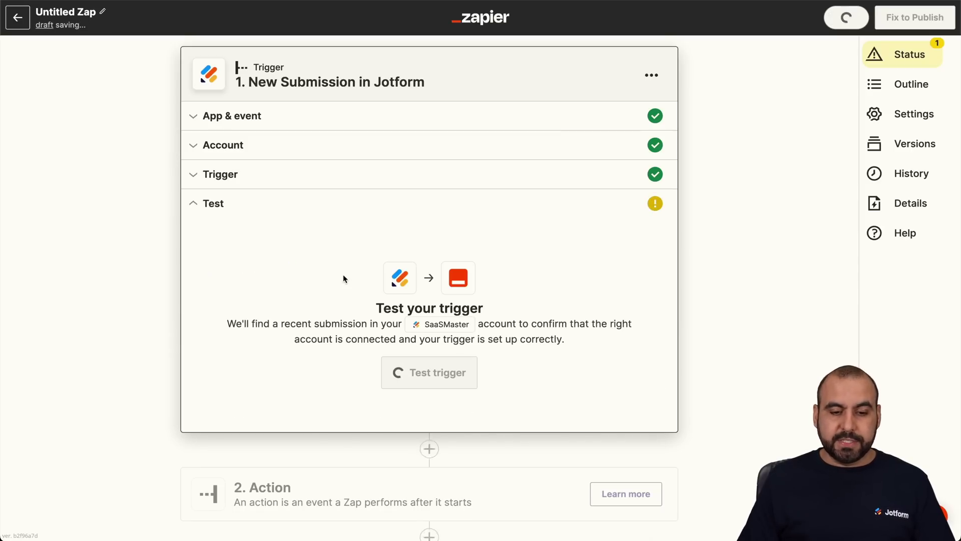
# Test the trigger and look through the sample submission's field values.
pyautogui.click(437, 372)
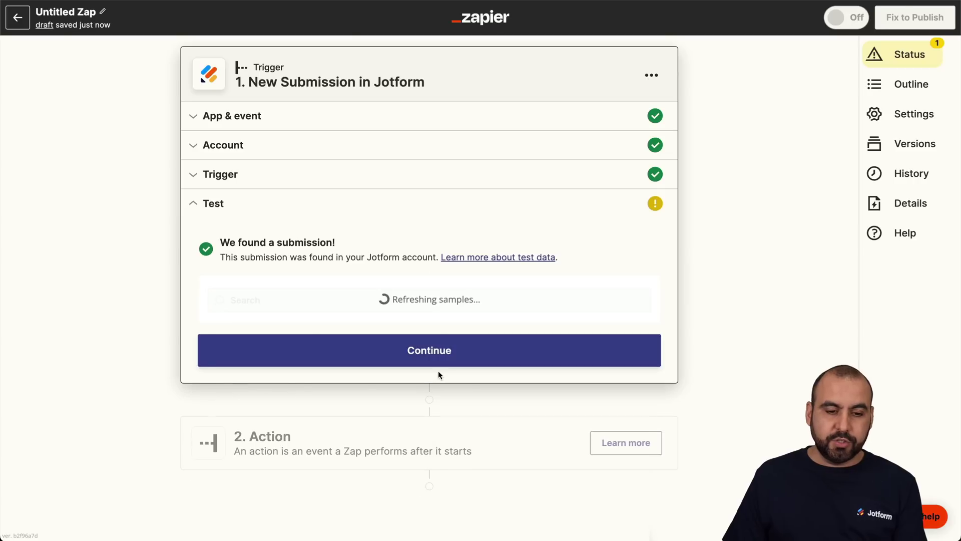
pyautogui.scroll(-3, 445, 383)
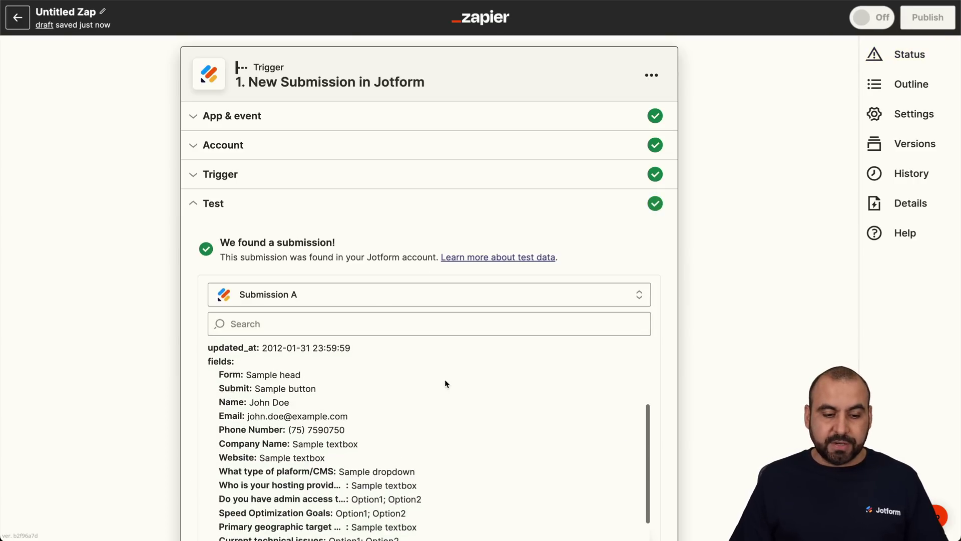
pyautogui.scroll(-3, 503, 243)
pyautogui.scroll(-3, 466, 329)
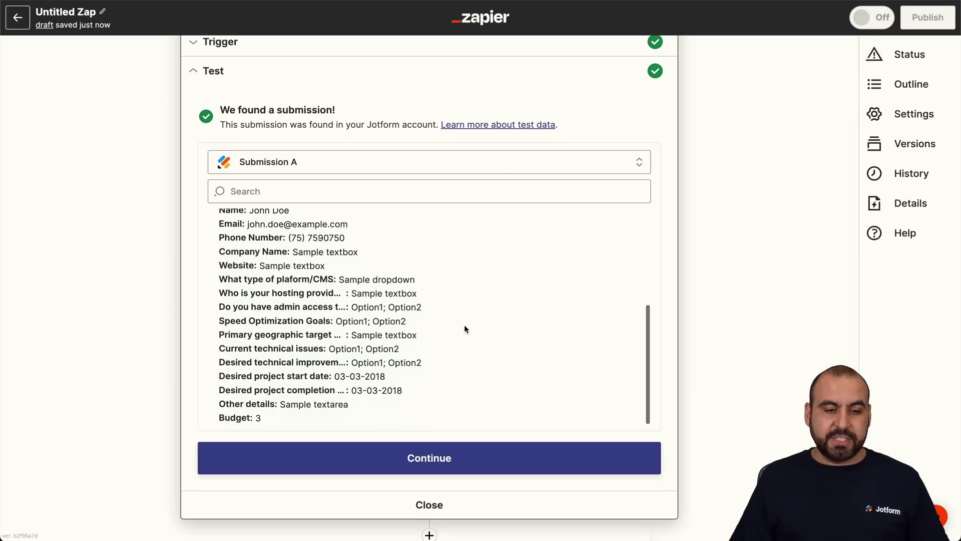
pyautogui.moveTo(293, 249); pyautogui.dragTo(377, 253)
pyautogui.click(270, 250)
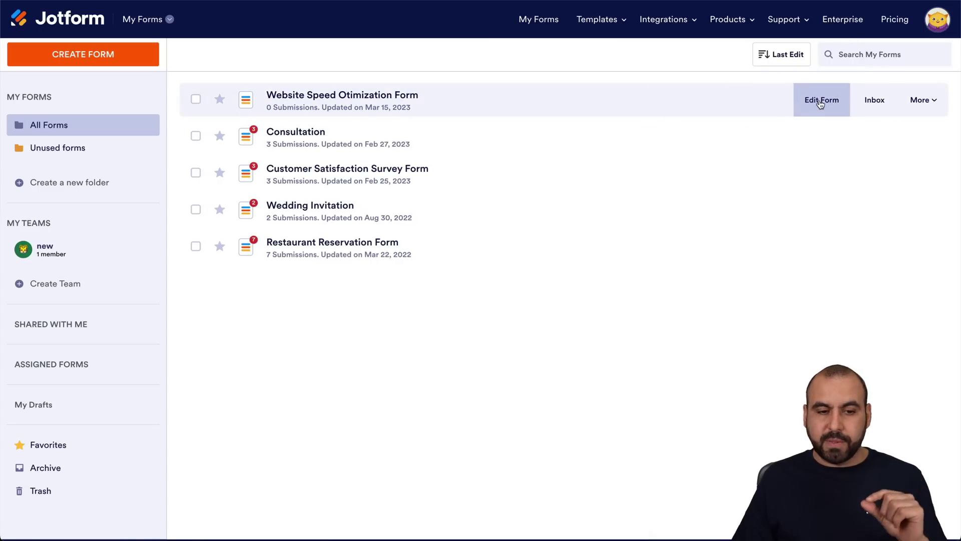
# Open the Website Speed Otimization Form in the Jotform builder and scroll through its fields.
pyautogui.click(821, 102)
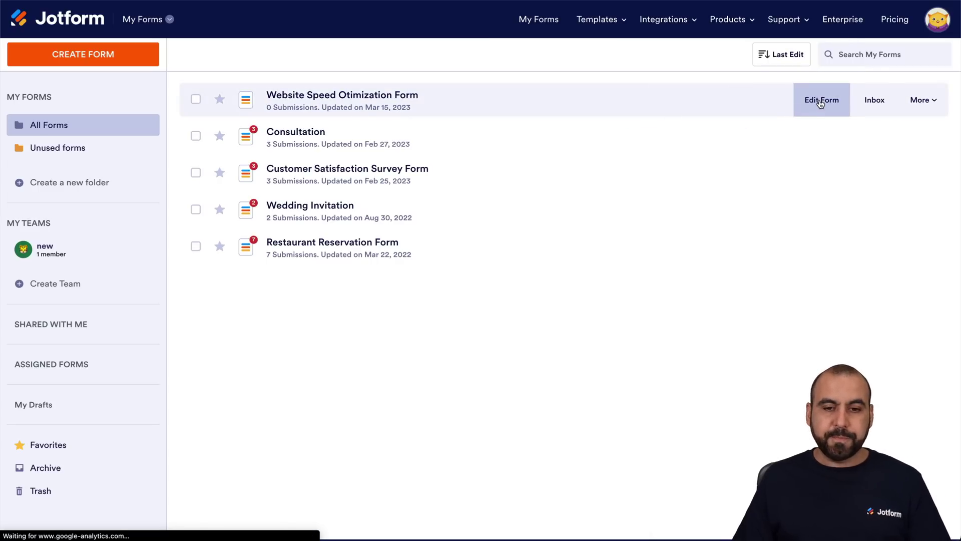
pyautogui.scroll(-4, 502, 334)
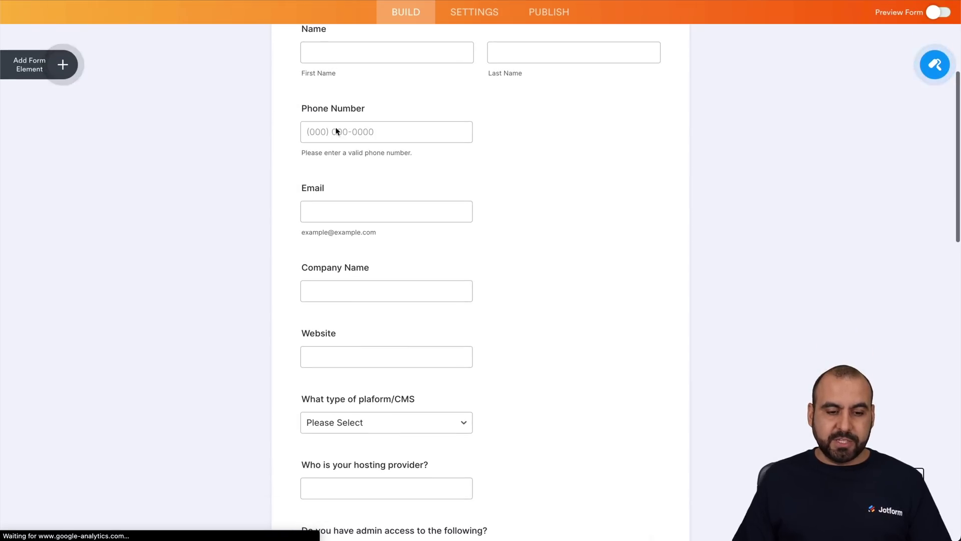
pyautogui.scroll(-1, 340, 350)
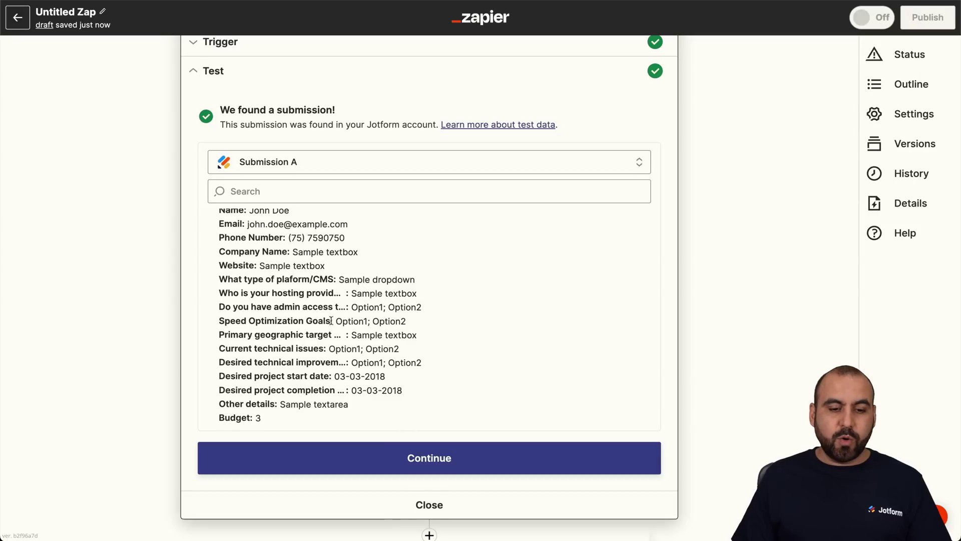
pyautogui.scroll(-1, 331, 321)
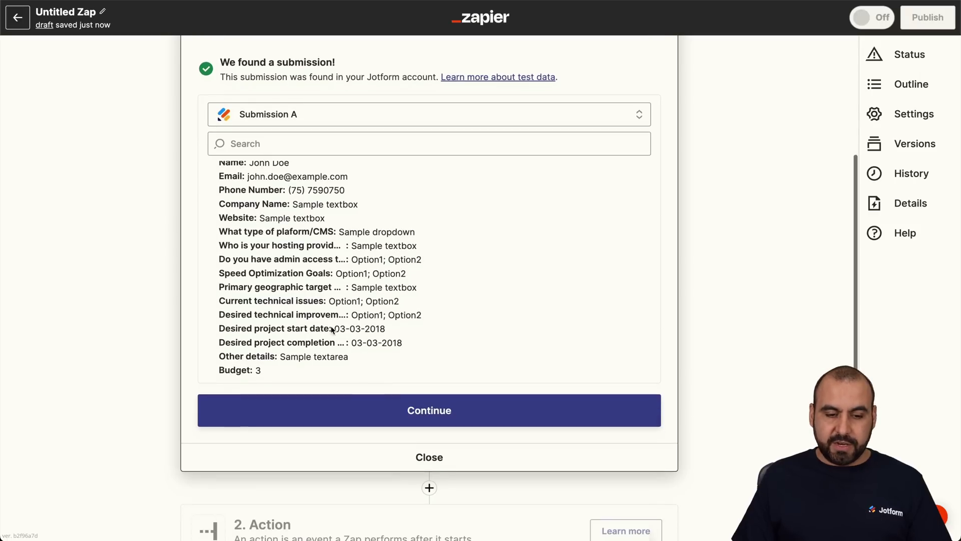
# Add a ChatGPT action step using the Conversation event.
pyautogui.click(424, 410)
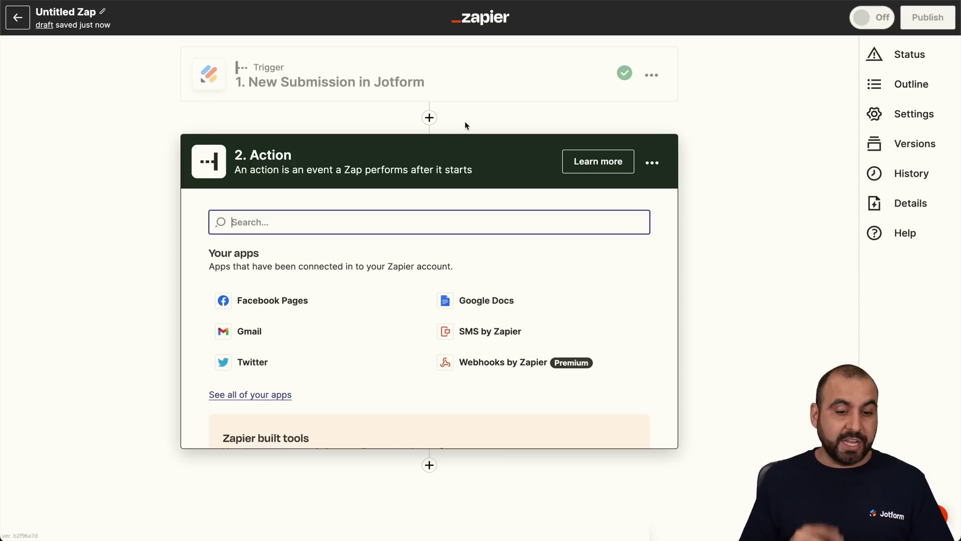
pyautogui.write('chatgpt')
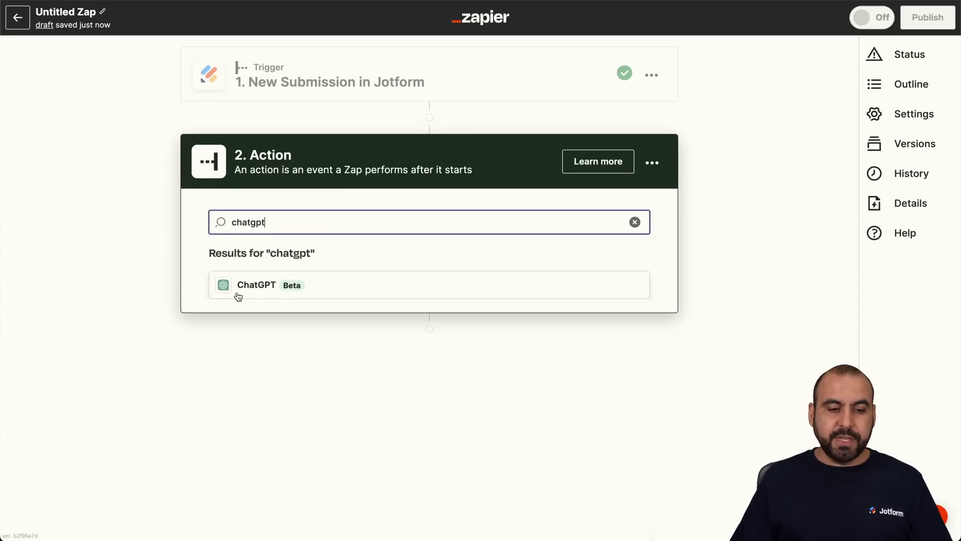
pyautogui.click(257, 287)
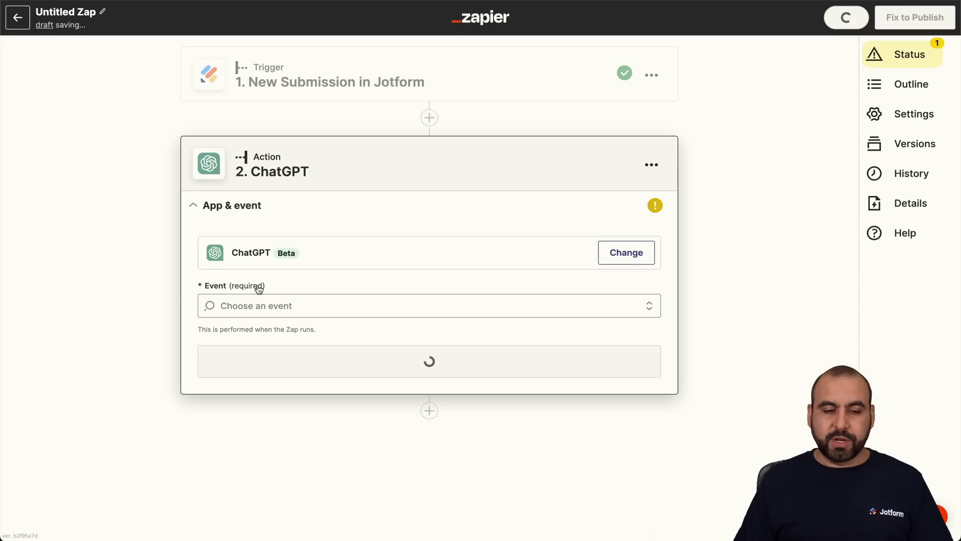
pyautogui.click(327, 303)
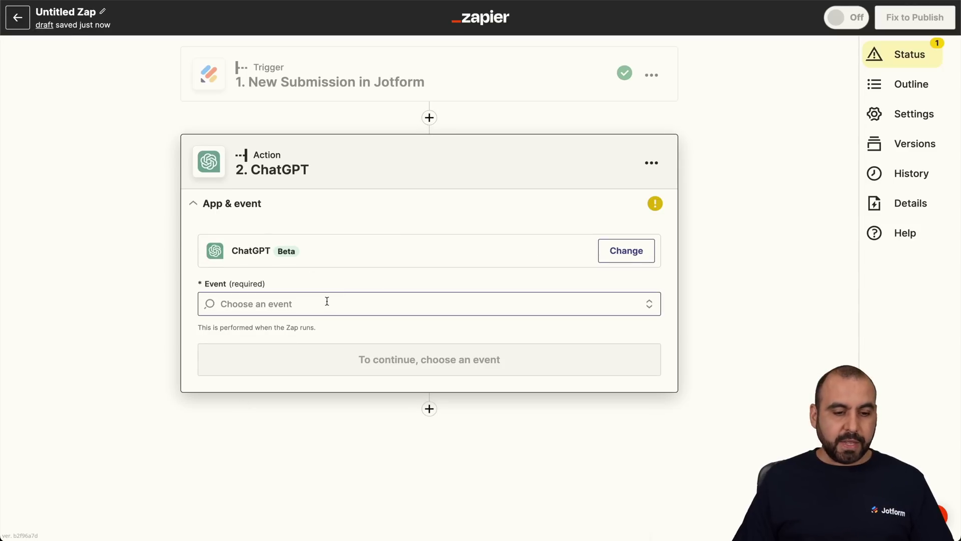
pyautogui.click(236, 356)
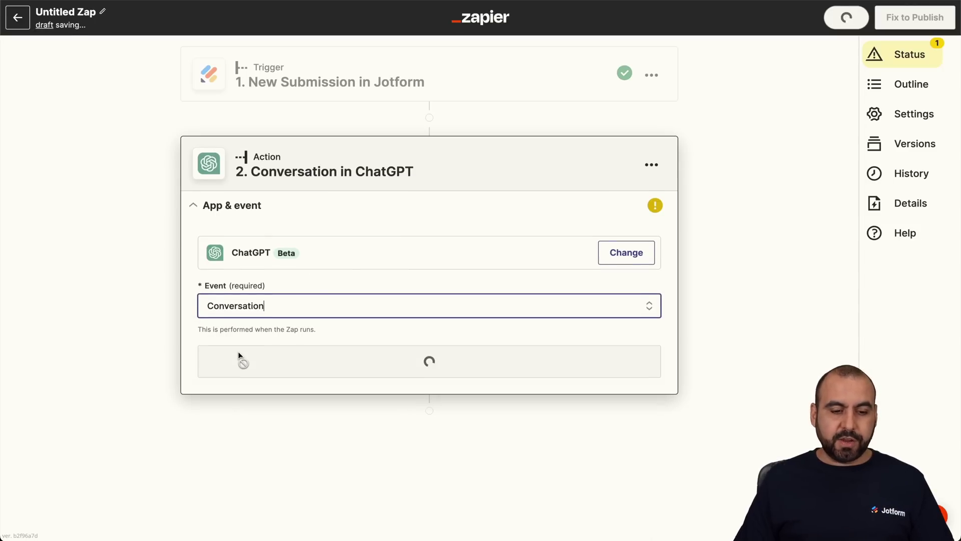
# Keep the existing ChatGPT account, cancelling a new-account connection, and continue to action settings.
pyautogui.click(364, 366)
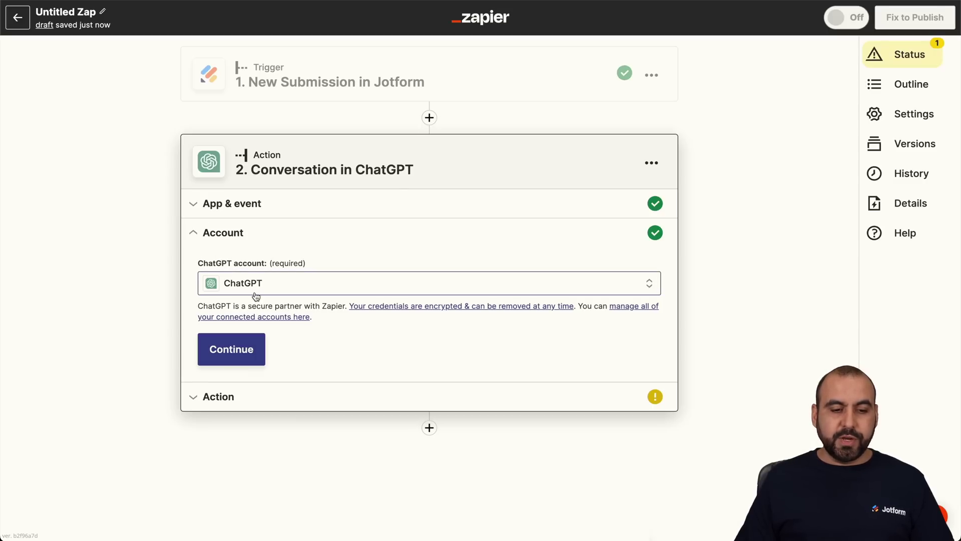
pyautogui.click(292, 283)
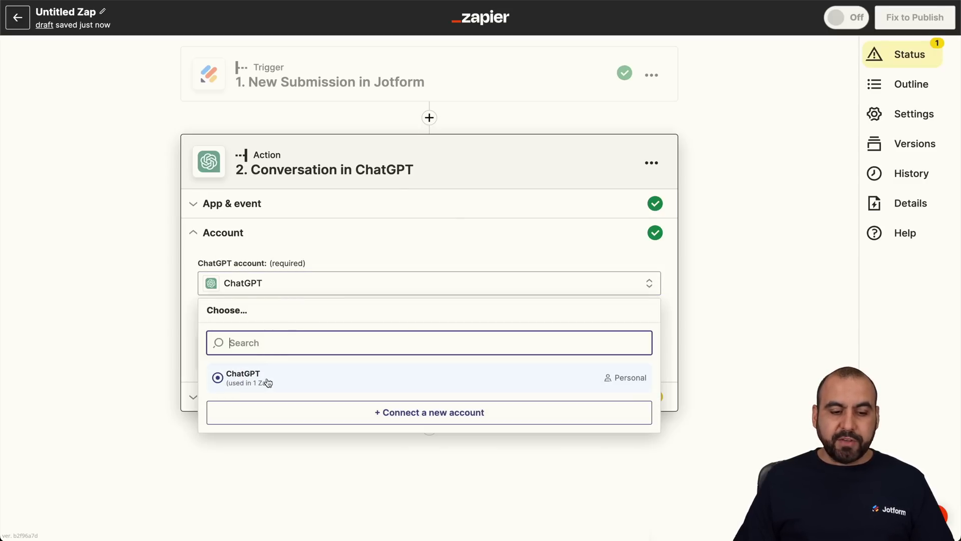
pyautogui.click(414, 413)
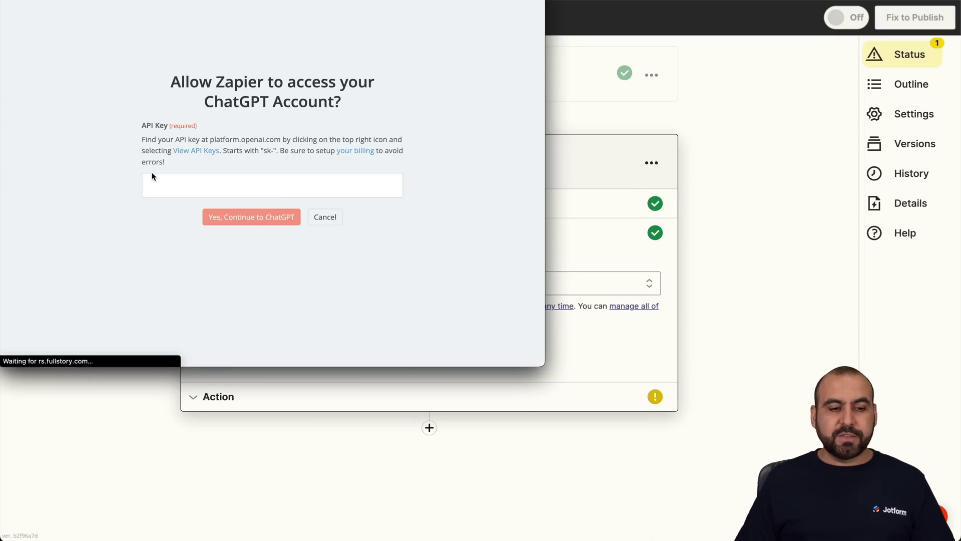
pyautogui.click(192, 151)
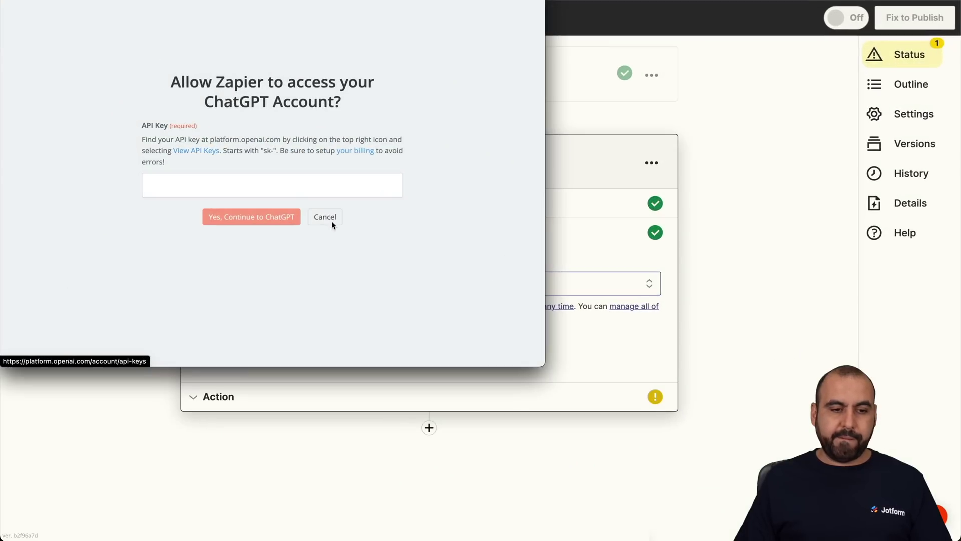
pyautogui.click(280, 189)
pyautogui.click(325, 218)
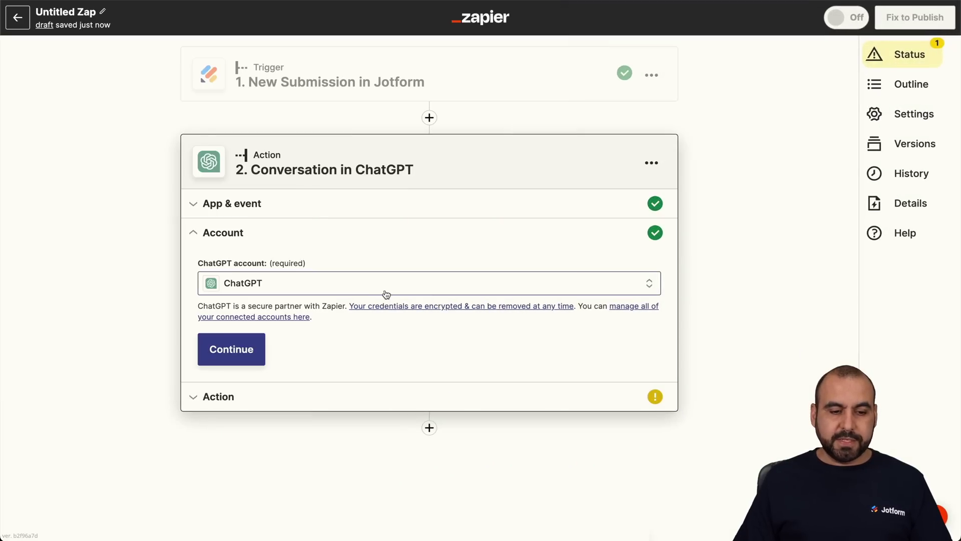
pyautogui.click(242, 349)
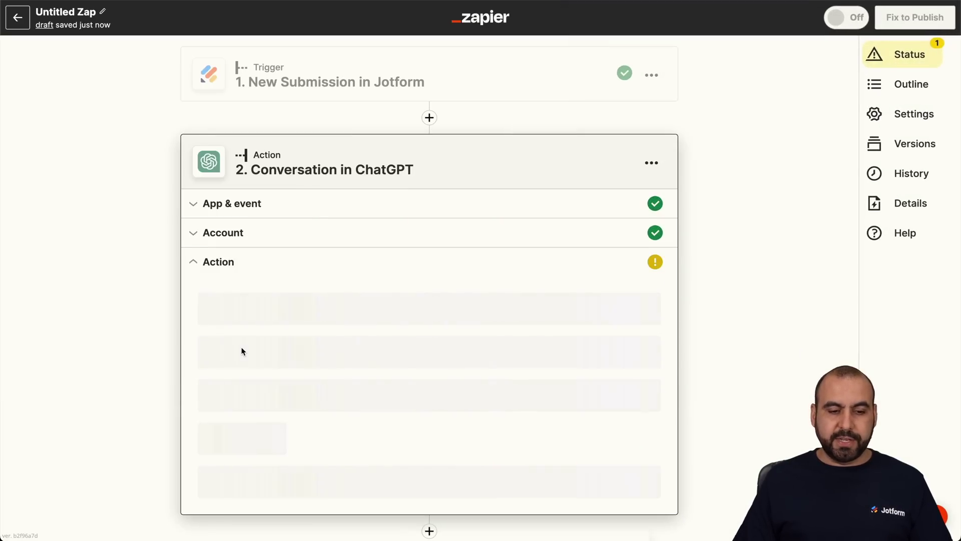
pyautogui.scroll(-3, 605, 218)
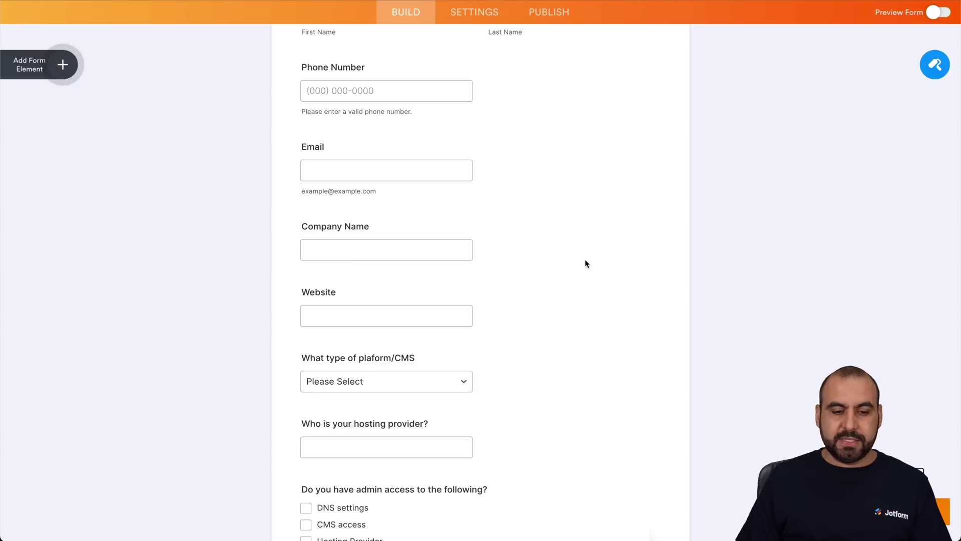
pyautogui.scroll(-20, 585, 260)
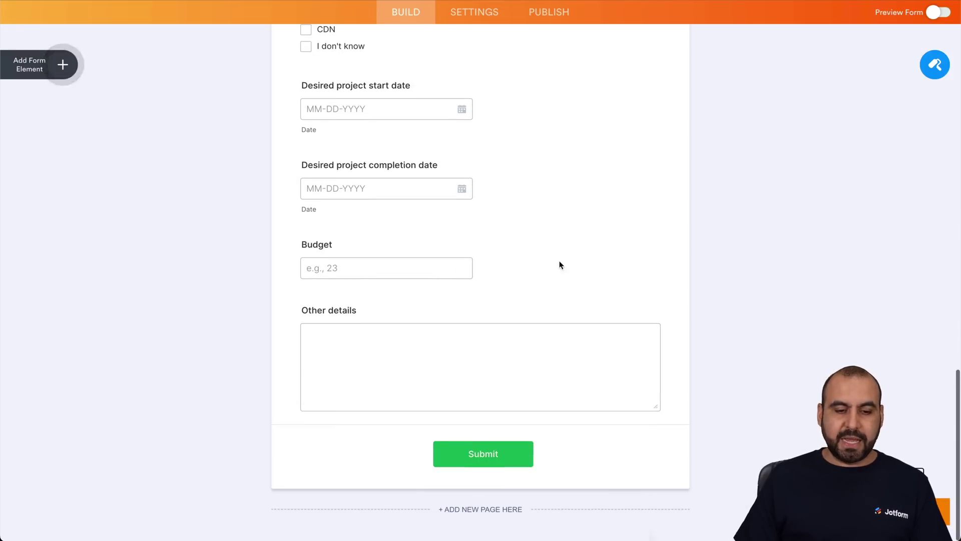
pyautogui.moveTo(301, 310); pyautogui.dragTo(382, 310)
pyautogui.click(395, 358)
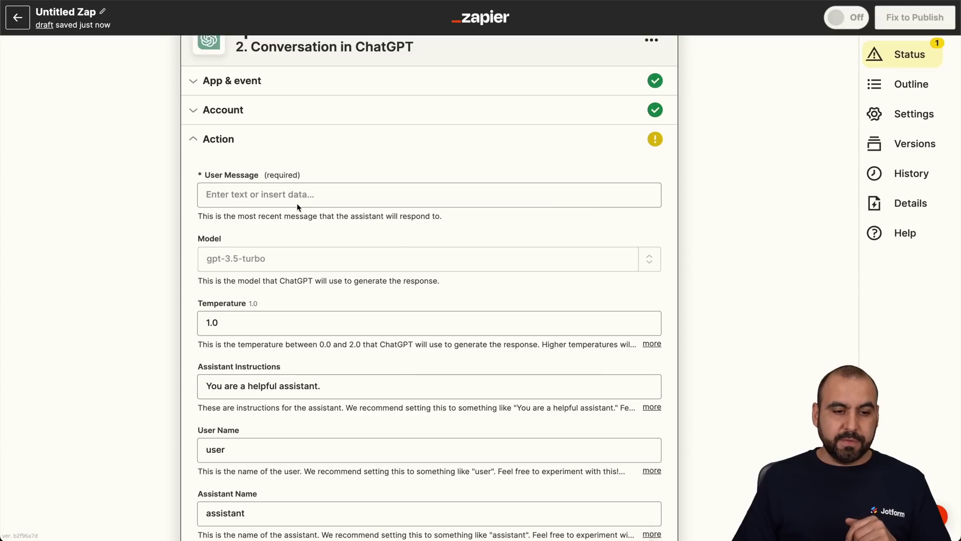
# Map the Jotform '1. Fields Other Details' answer into ChatGPT's User Message field.
pyautogui.click(295, 199)
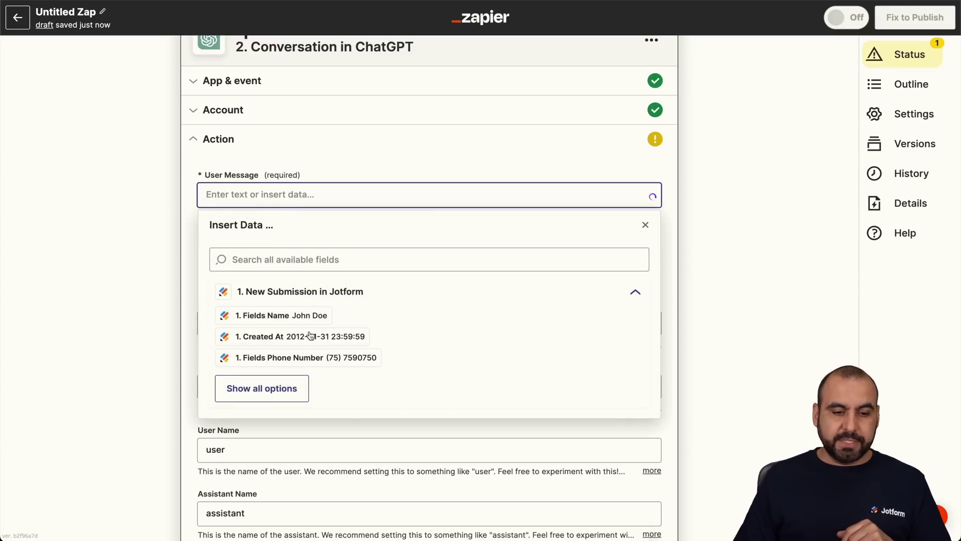
pyautogui.scroll(-1, 305, 330)
pyautogui.click(300, 340)
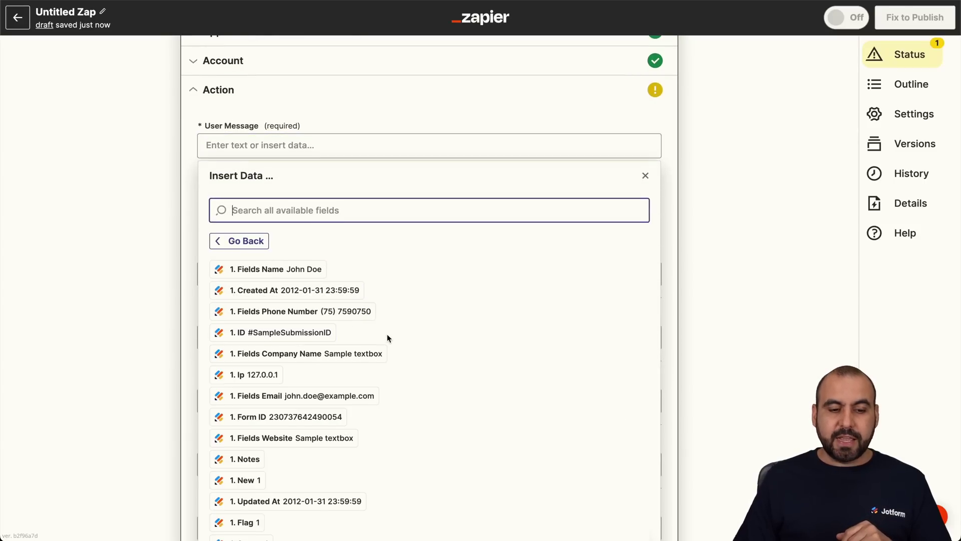
pyautogui.scroll(-5, 387, 338)
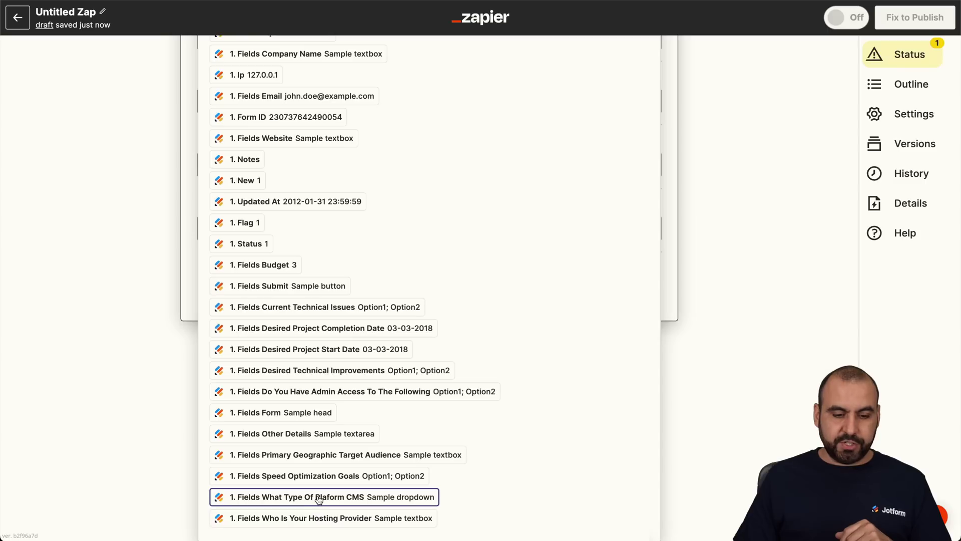
pyautogui.click(327, 434)
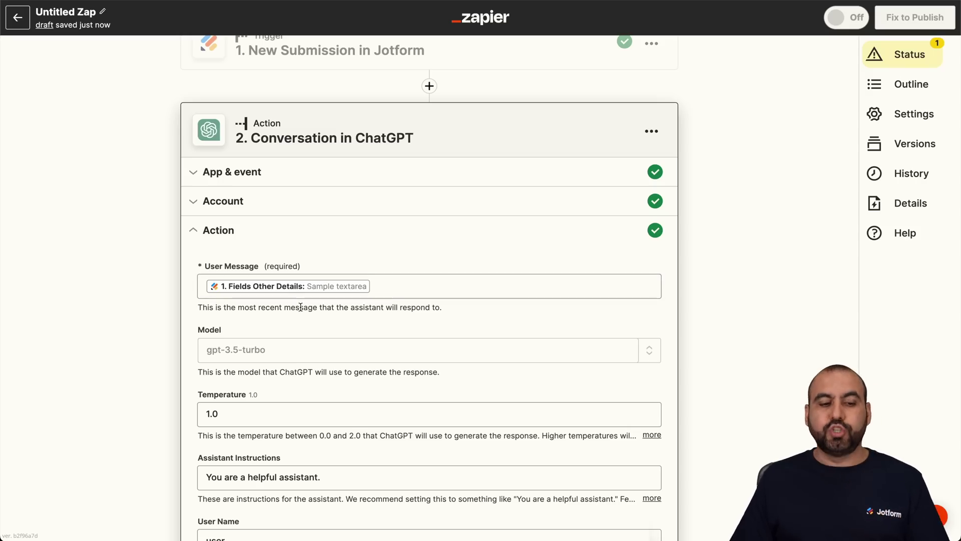
pyautogui.scroll(-3, 270, 300)
# Replace the gpt-3.5-turbo model with a custom gpt-4 value.
pyautogui.click(252, 221)
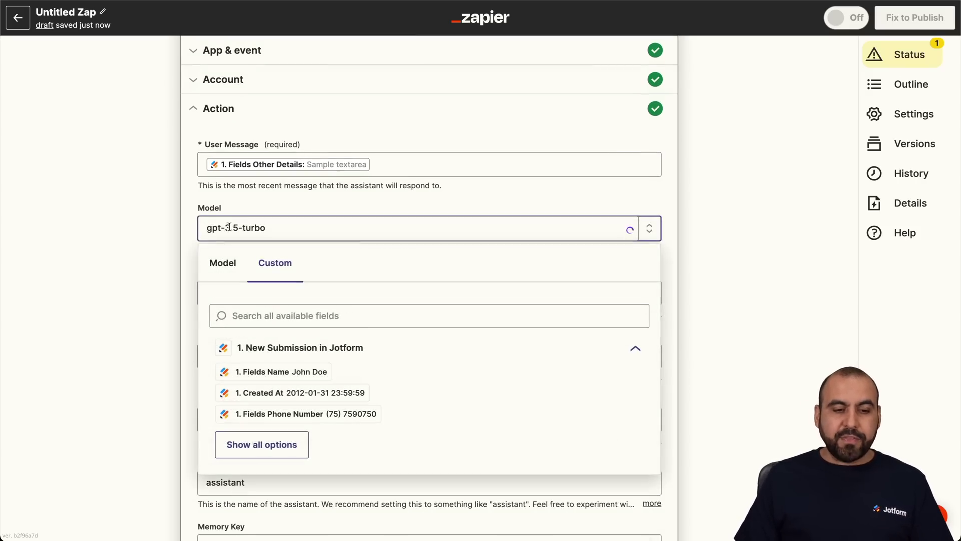
pyautogui.click(188, 239)
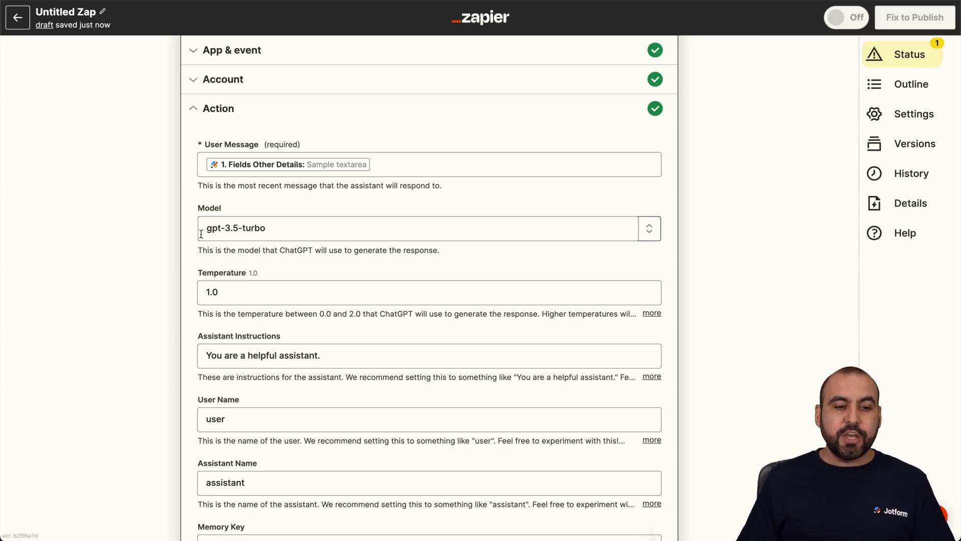
pyautogui.tripleClick(223, 229)
pyautogui.write('gpt-4')
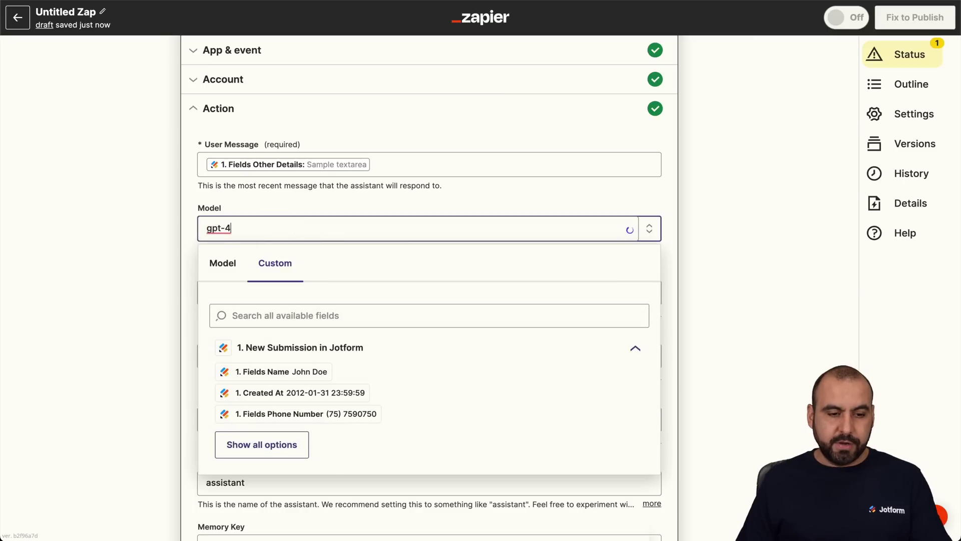
pyautogui.click(157, 247)
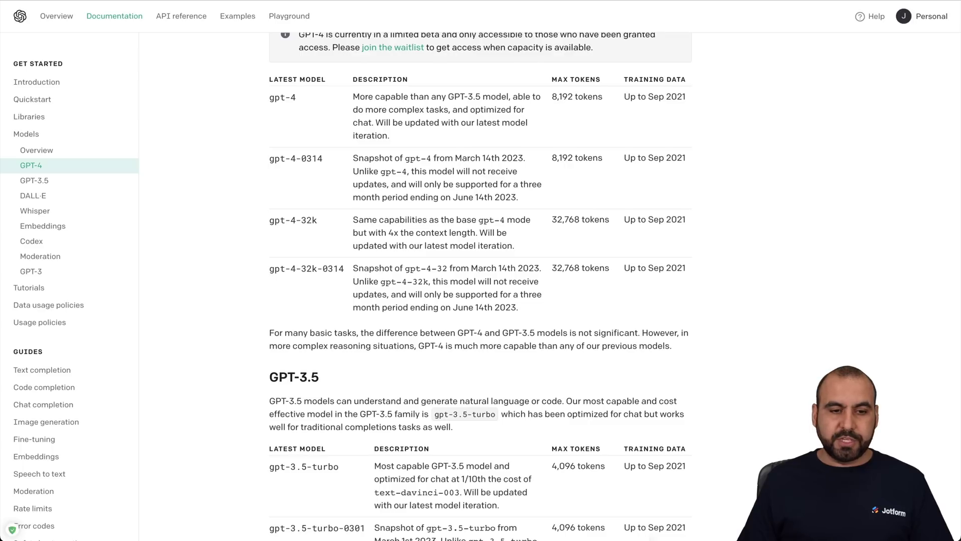
pyautogui.scroll(2, 558, 86)
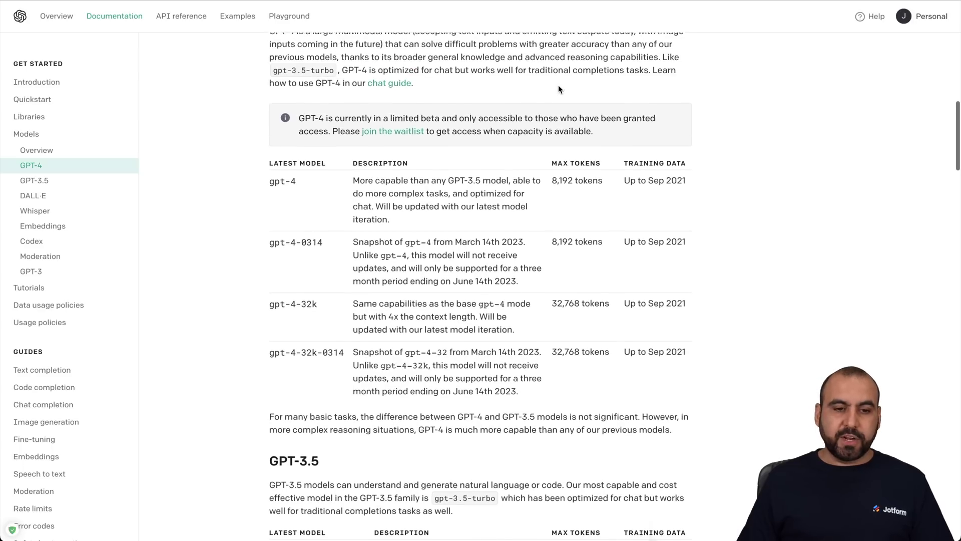
pyautogui.scroll(-1, 557, 85)
pyautogui.scroll(-1, 557, 85)
pyautogui.moveTo(258, 86); pyautogui.dragTo(295, 112)
pyautogui.click(295, 112)
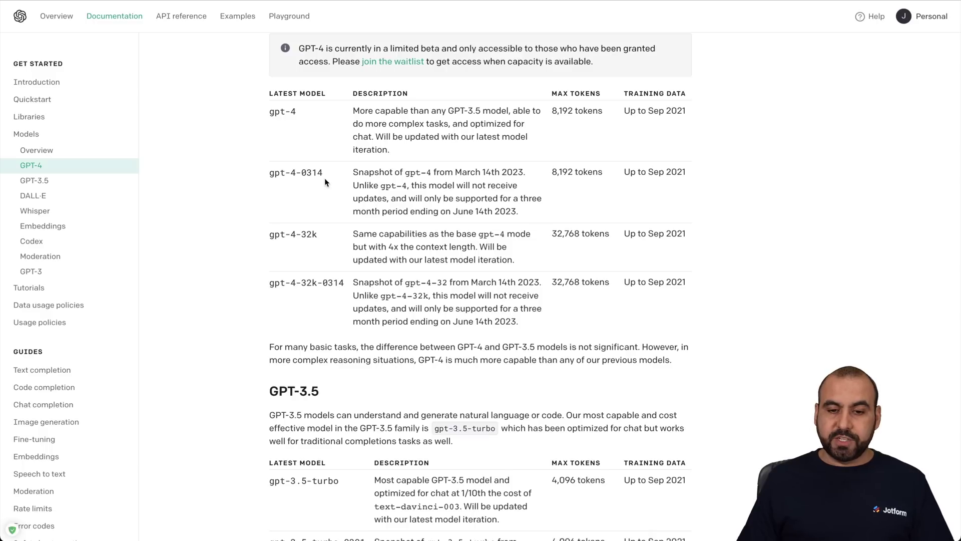
pyautogui.moveTo(533, 92); pyautogui.dragTo(613, 182)
pyautogui.click(614, 190)
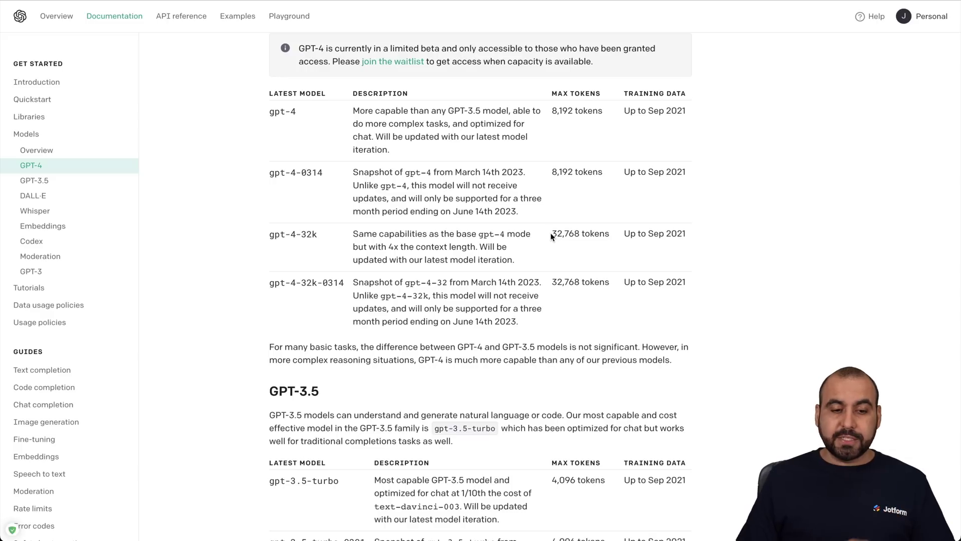
pyautogui.moveTo(266, 235); pyautogui.dragTo(307, 240)
pyautogui.click(302, 245)
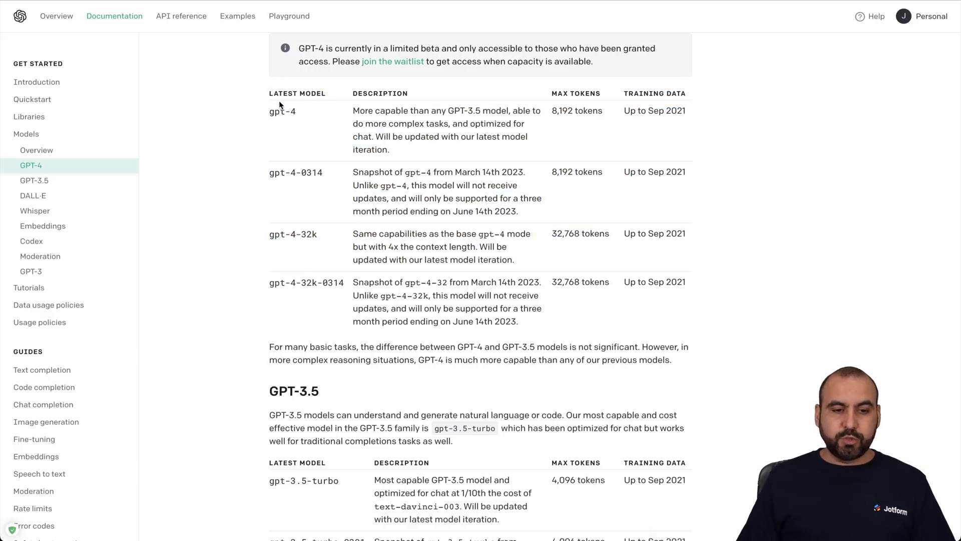
pyautogui.scroll(-1, 358, 378)
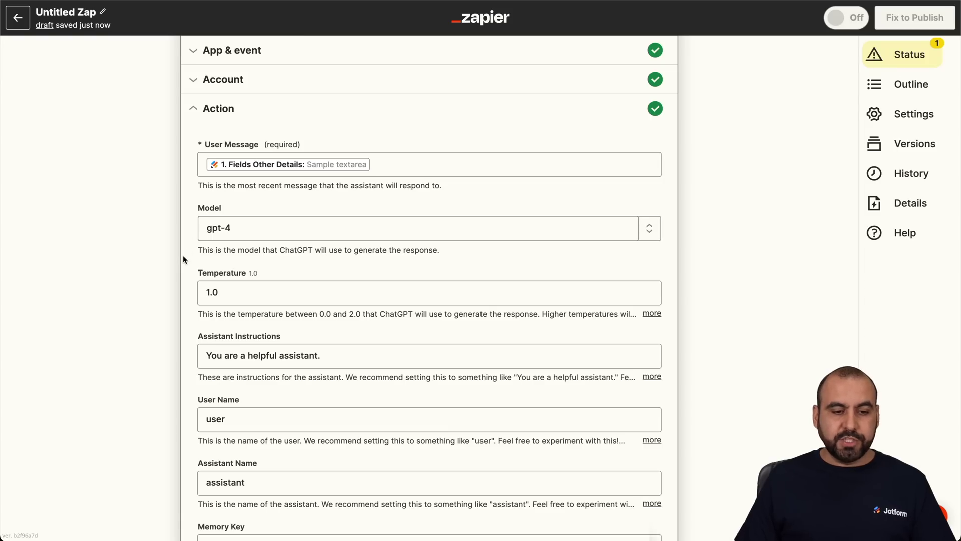
# Replace the Assistant Instructions with 'Help me respond to this suggestion message as professionally as possible'.
pyautogui.scroll(-3, 182, 256)
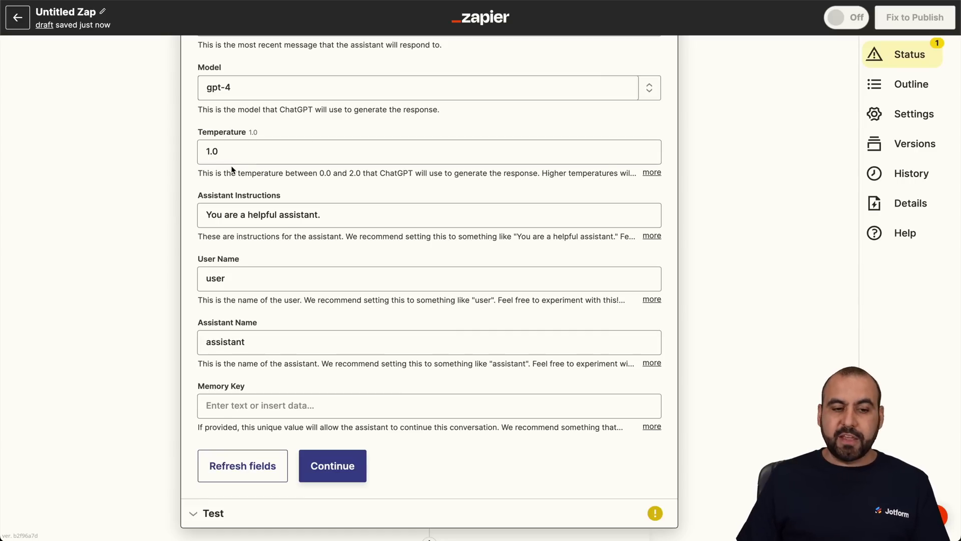
pyautogui.moveTo(197, 195); pyautogui.dragTo(289, 197)
pyautogui.click(289, 196)
pyautogui.tripleClick(306, 214)
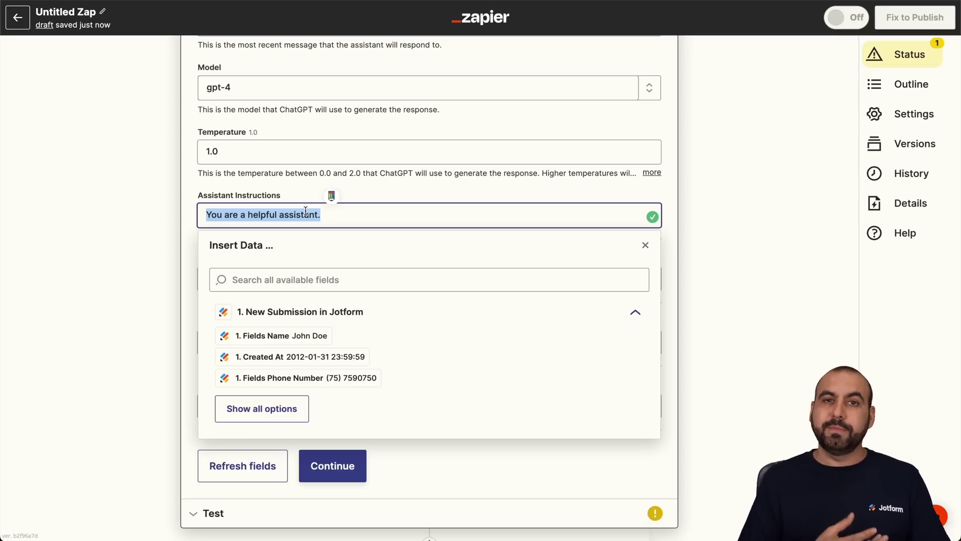
pyautogui.write('Help me respond to this suggestion message as professionally as possible')
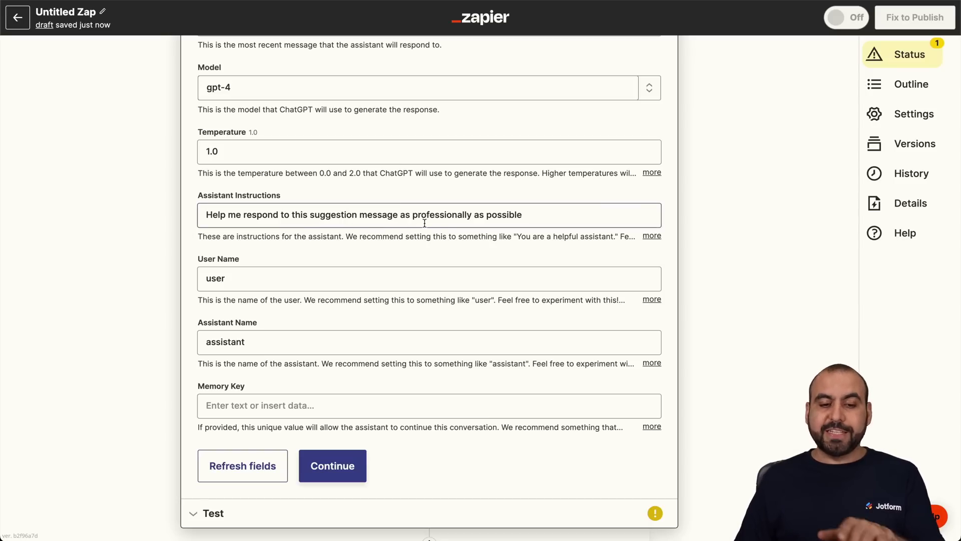
# Check the new assistant instruction text and close the data picker.
pyautogui.click(547, 207)
pyautogui.click(179, 199)
pyautogui.scroll(4, 223, 195)
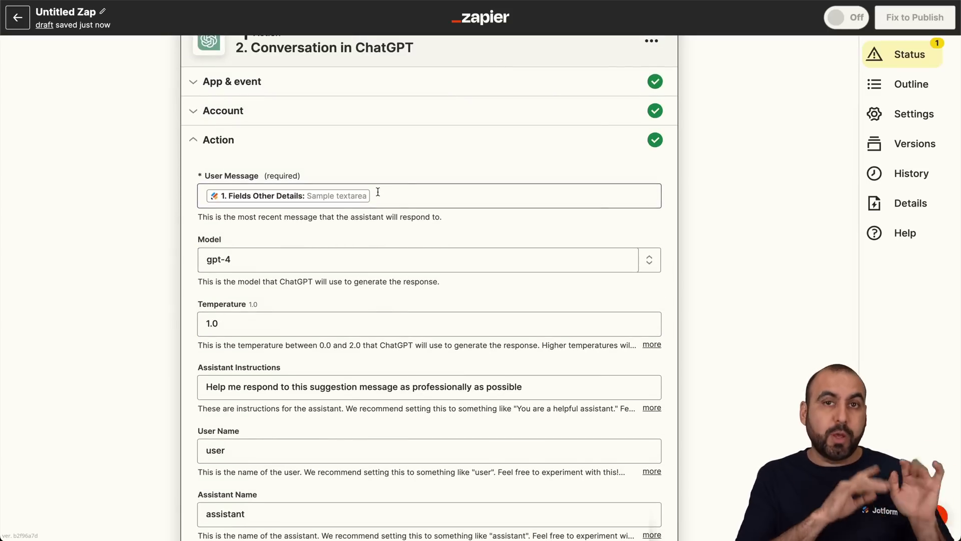
pyautogui.scroll(-5, 378, 191)
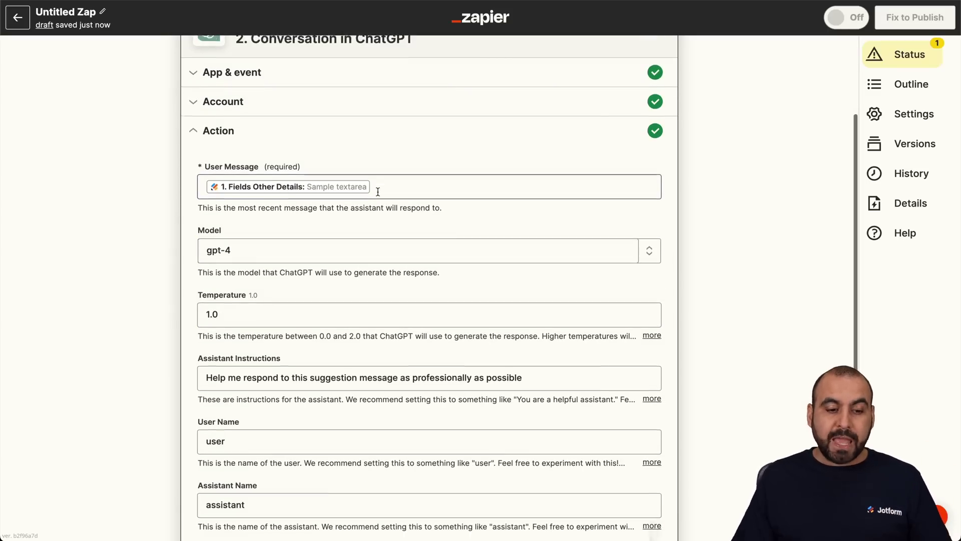
pyautogui.click(208, 258)
pyautogui.moveTo(208, 258); pyautogui.dragTo(576, 263)
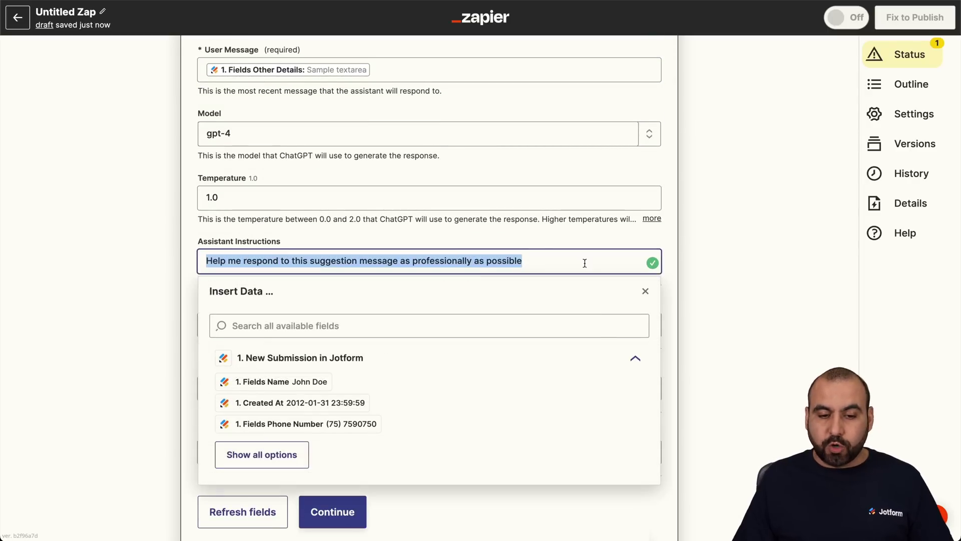
pyautogui.click(579, 245)
pyautogui.scroll(-1, 723, 305)
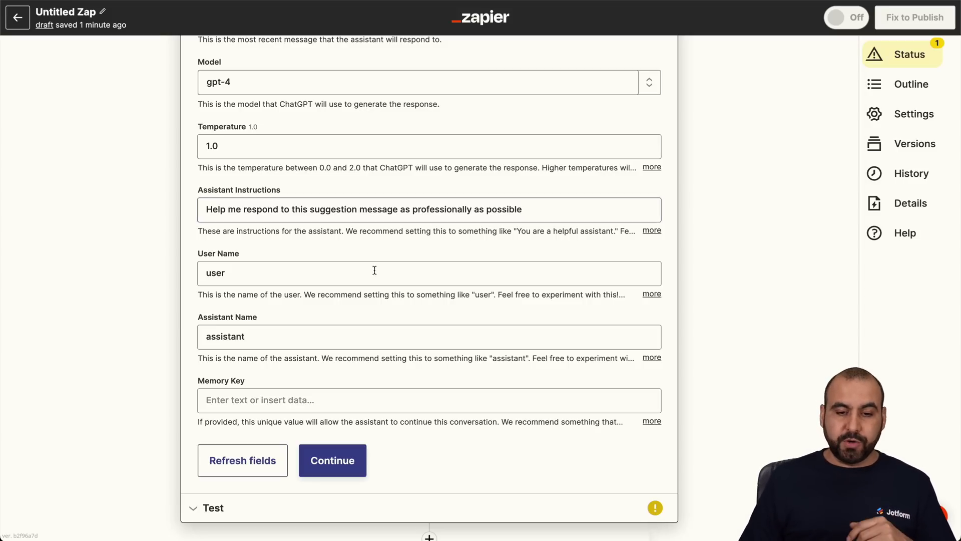
# Rename the ChatGPT assistant from 'assistant' to 'Jotform' and proceed to the Test section.
pyautogui.scroll(-1, 360, 280)
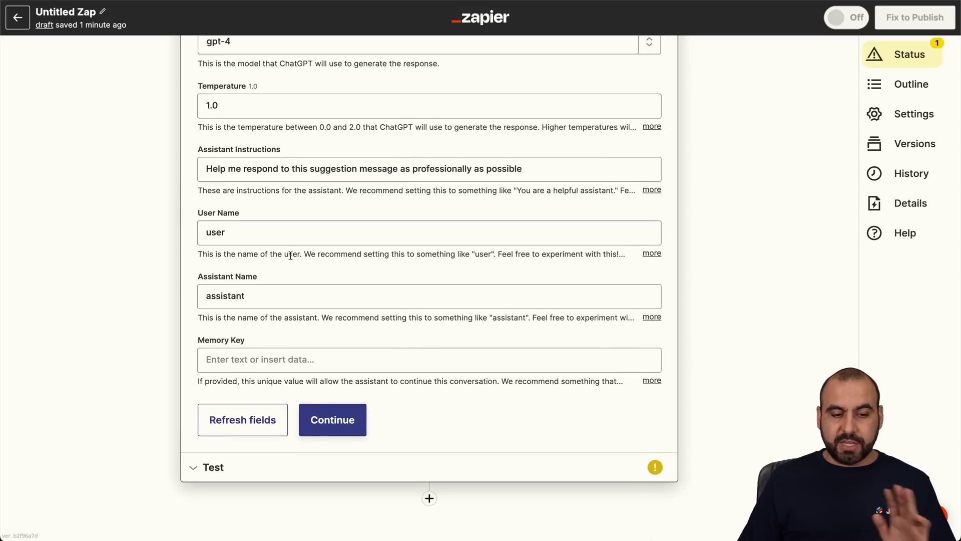
pyautogui.scroll(-1, 271, 232)
pyautogui.click(245, 294)
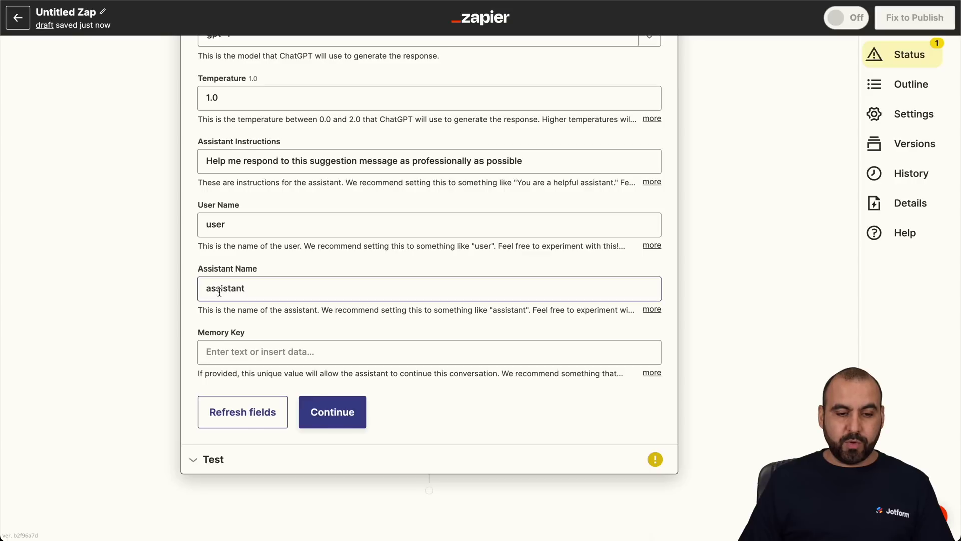
pyautogui.doubleClick(244, 294)
pyautogui.write('Jotf')
pyautogui.press('BackSpace')
pyautogui.write('Form')
pyautogui.press('BackSpace')
pyautogui.press('BackSpace')
pyautogui.press('BackSpace')
pyautogui.press('BackSpace')
pyautogui.write('form')
pyautogui.click(187, 271)
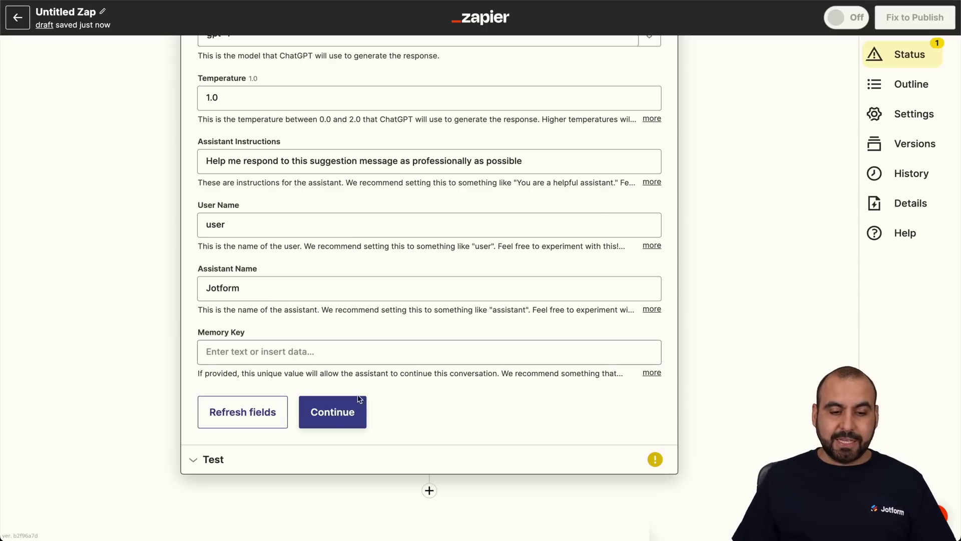
pyautogui.click(354, 412)
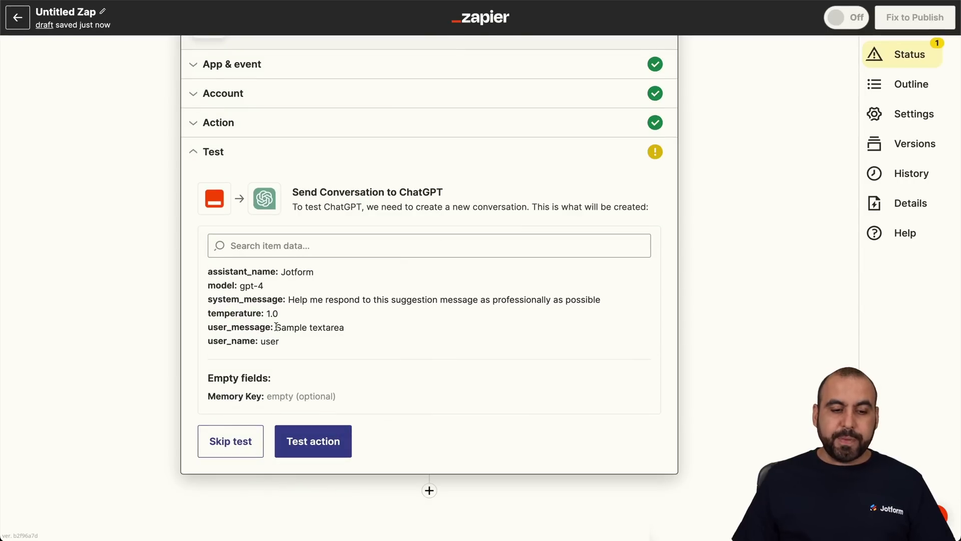
# Test the ChatGPT step using the sample user message.
pyautogui.moveTo(276, 327); pyautogui.dragTo(350, 326)
pyautogui.click(350, 326)
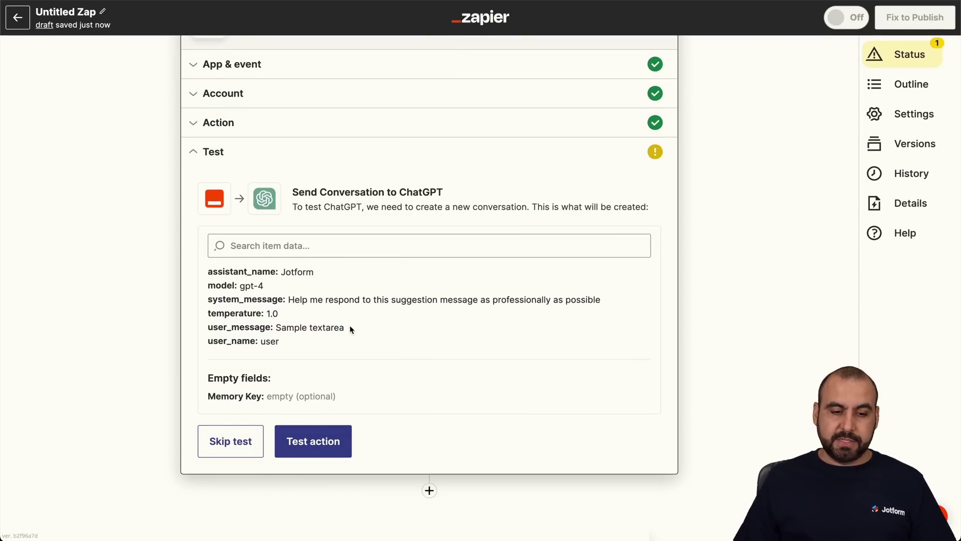
pyautogui.click(315, 441)
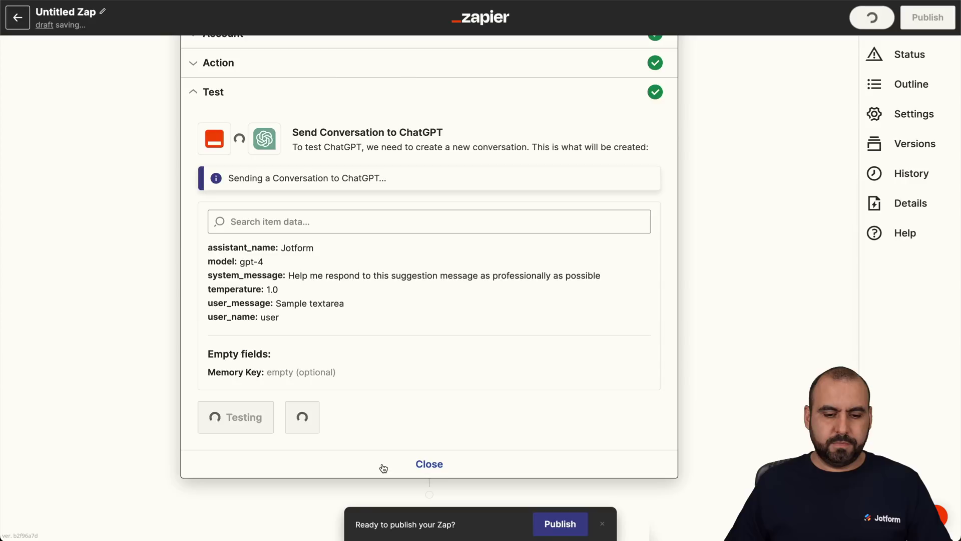
pyautogui.scroll(-4, 489, 422)
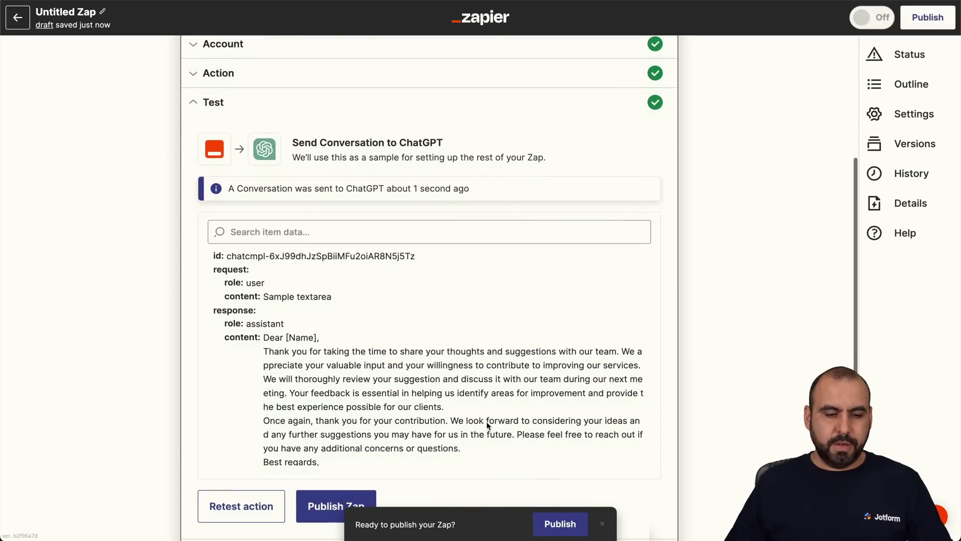
pyautogui.scroll(2, 487, 422)
pyautogui.scroll(-2, 703, 388)
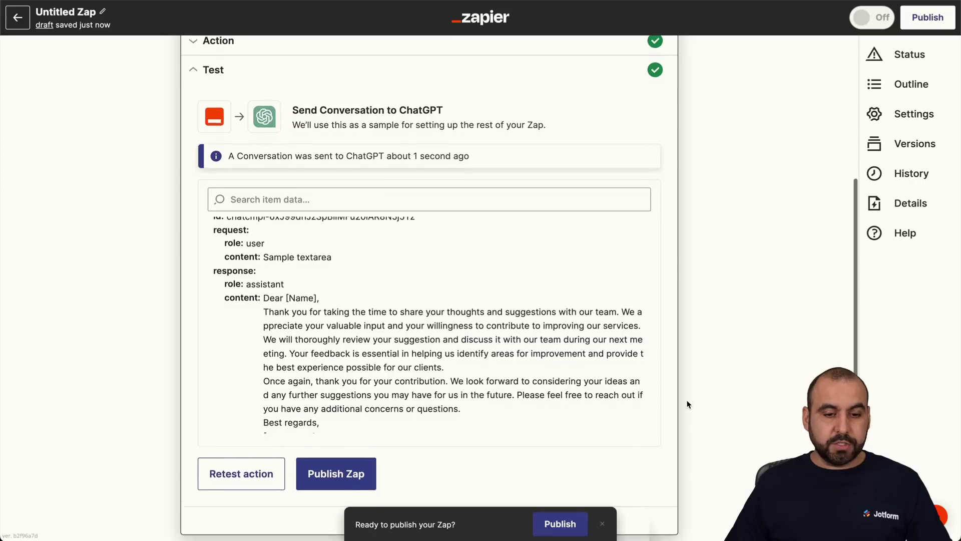
pyautogui.scroll(1, 528, 329)
pyautogui.scroll(-2, 526, 331)
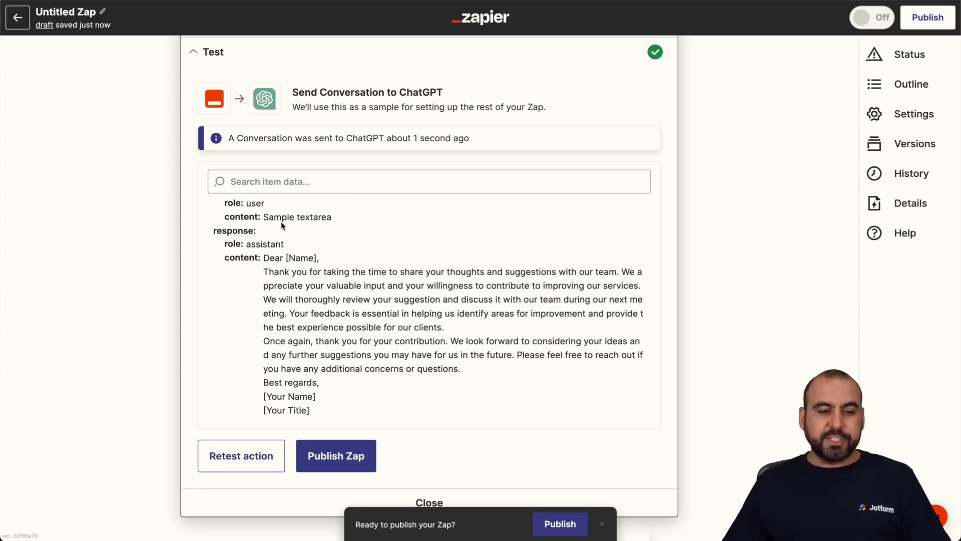
# Review ChatGPT's drafted professional thank-you reply, then start publishing the Zap.
pyautogui.moveTo(262, 217); pyautogui.dragTo(316, 217)
pyautogui.click(367, 324)
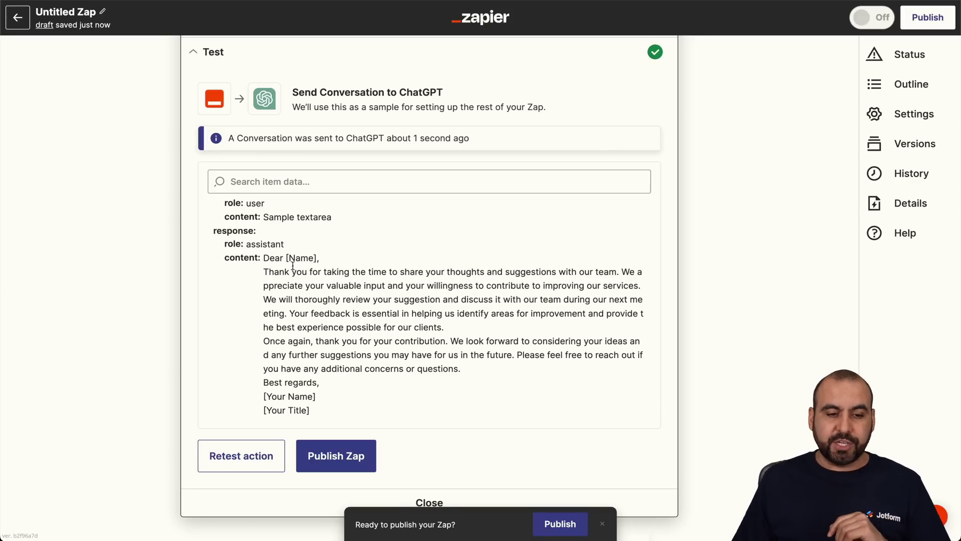
pyautogui.moveTo(268, 271); pyautogui.dragTo(507, 370)
pyautogui.click(508, 369)
pyautogui.scroll(-5, 508, 370)
pyautogui.scroll(-4, 509, 370)
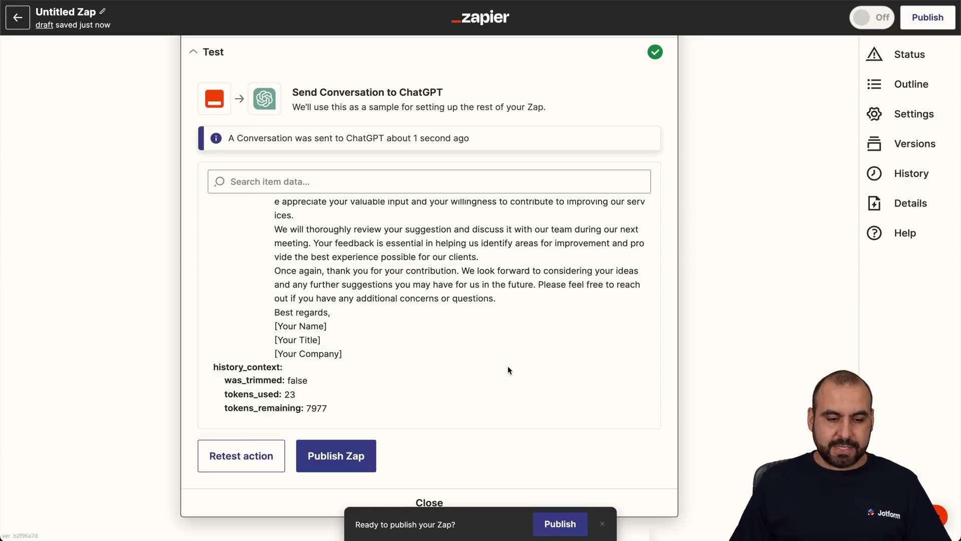
pyautogui.scroll(3, 507, 369)
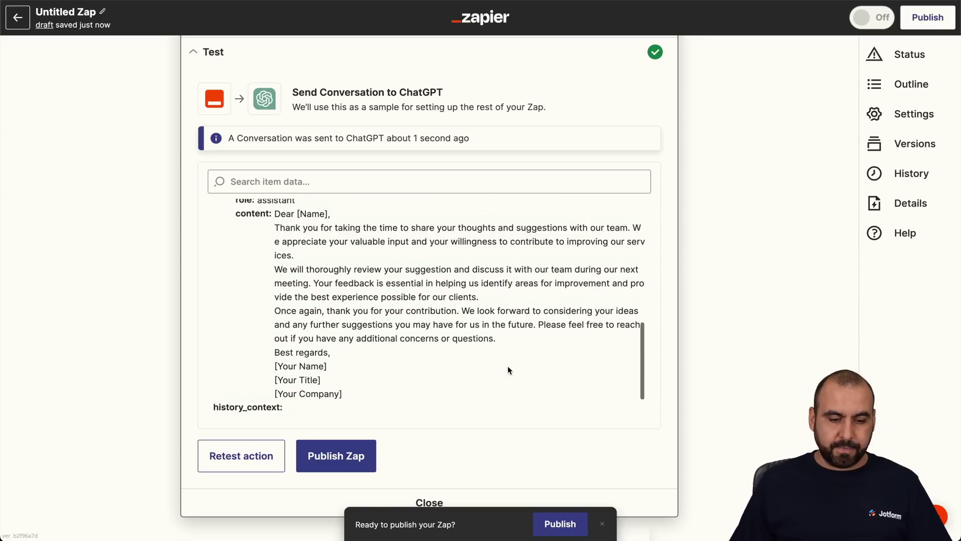
pyautogui.click(358, 466)
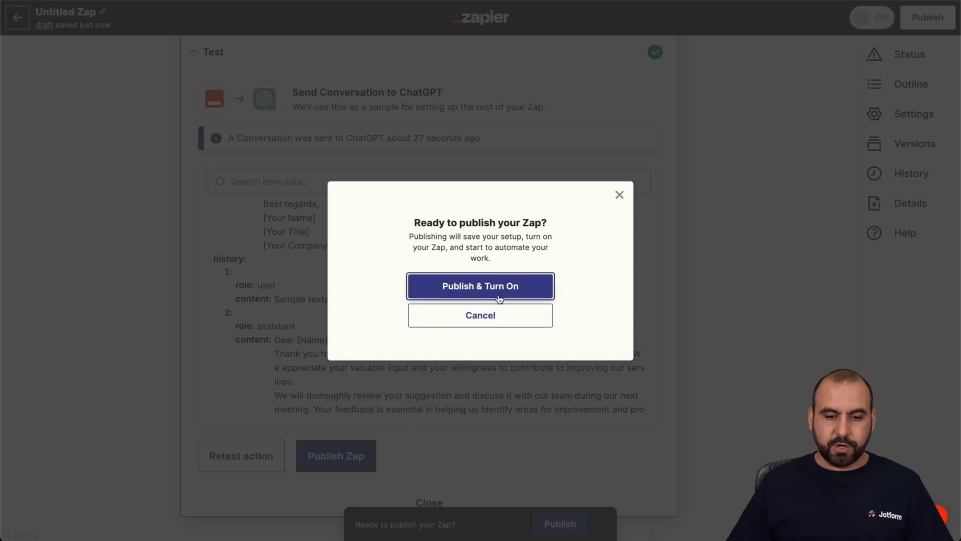
# Publish and turn on the Zap, then check its run history, which is still empty.
pyautogui.click(499, 298)
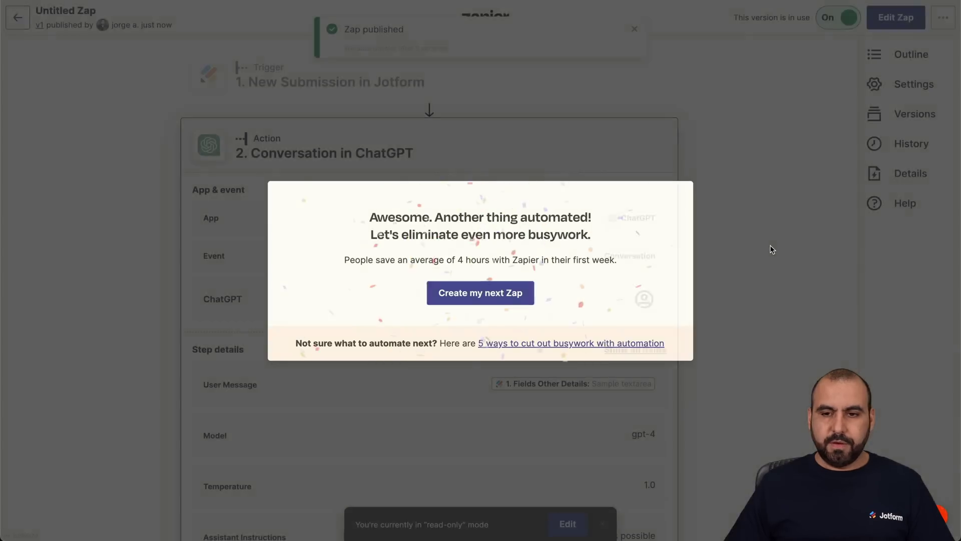
pyautogui.click(770, 245)
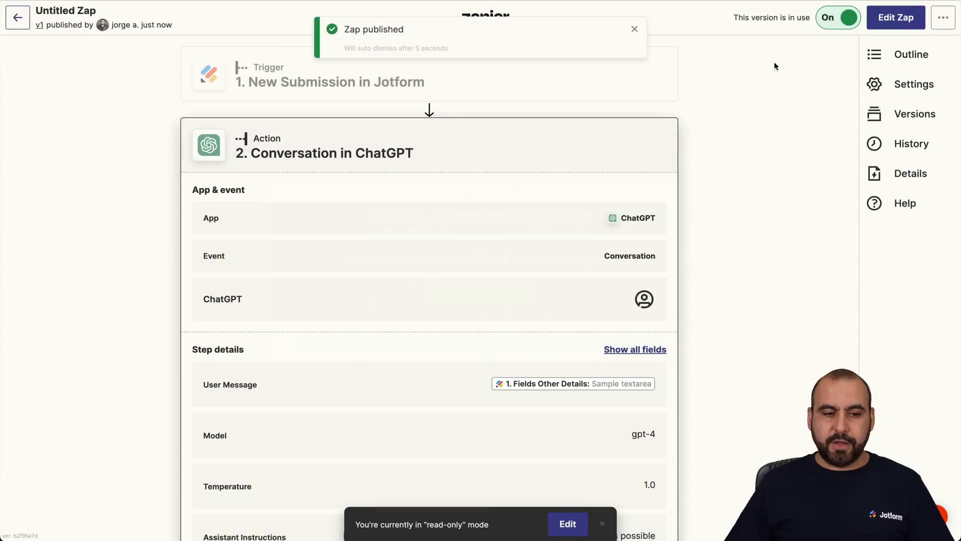
pyautogui.click(905, 145)
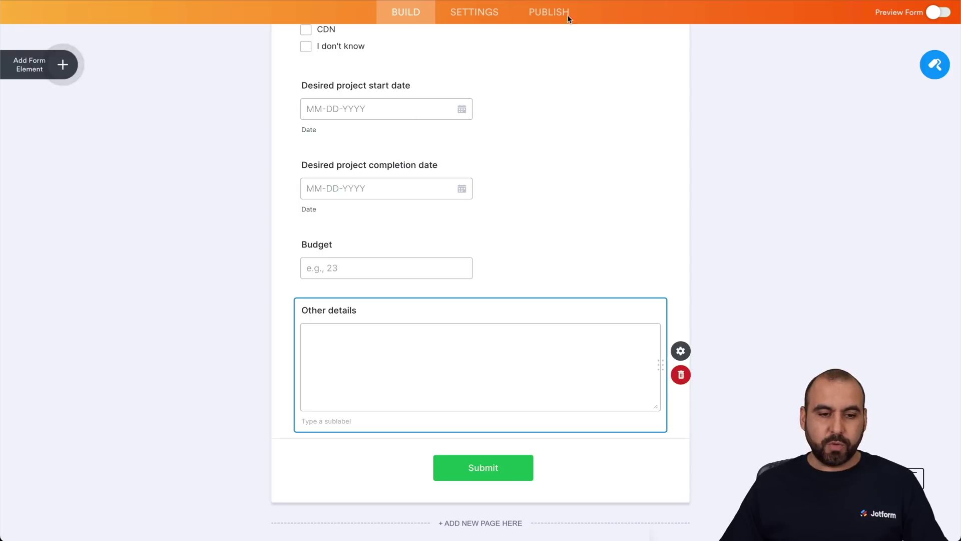
pyautogui.scroll(15, 391, 162)
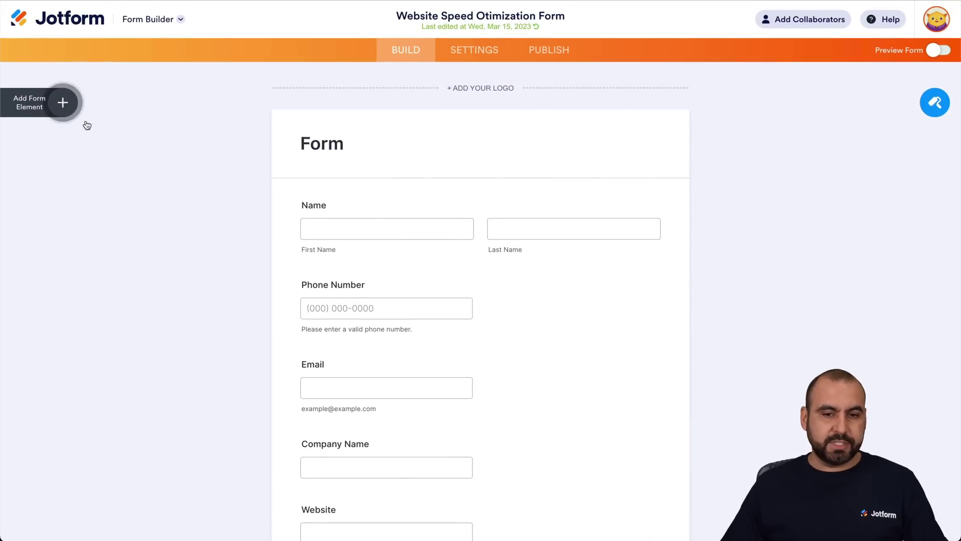
# Open the live website speed form and enter a test first name, last name and e-mail.
pyautogui.click(546, 52)
pyautogui.click(536, 192)
pyautogui.click(375, 163)
pyautogui.click(521, 159)
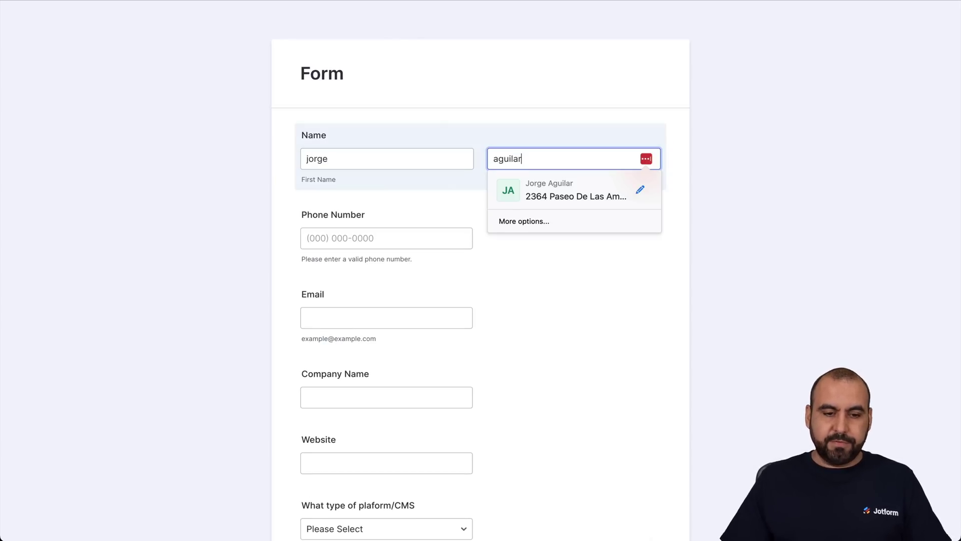
pyautogui.scroll(-5, 404, 101)
pyautogui.click(354, 75)
pyautogui.press('Escape')
# Write an Other details complaint about auto detailing quality and car scratches, and submit.
pyautogui.scroll(-3, 279, 191)
pyautogui.scroll(-15, 278, 189)
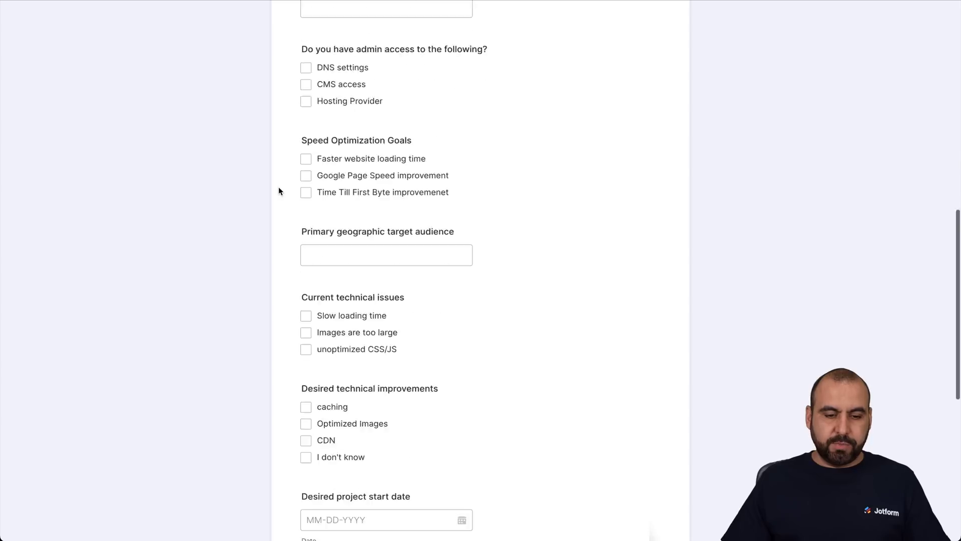
pyautogui.click(383, 360)
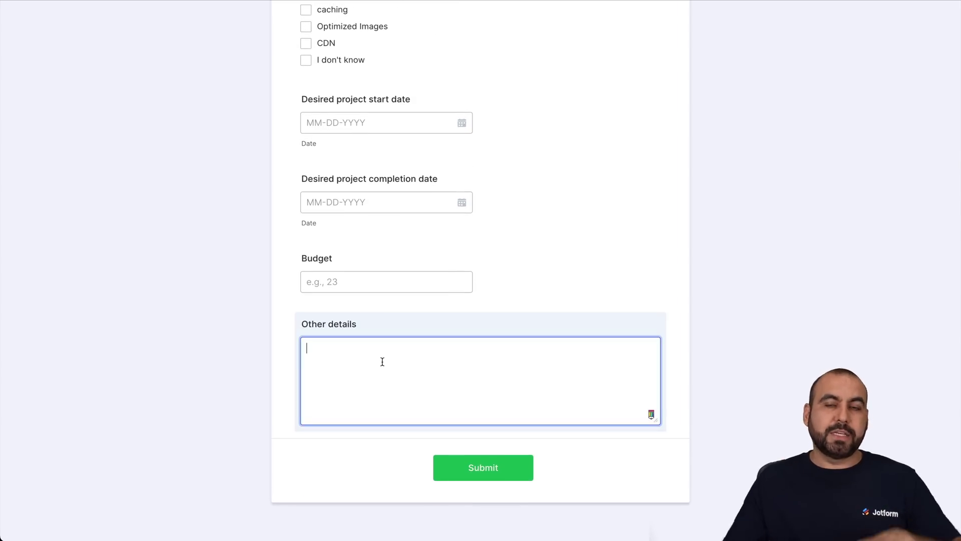
pyautogui.write('I think you should work more in improving your auto detailing quality. I can still see marks on my car from scratches.')
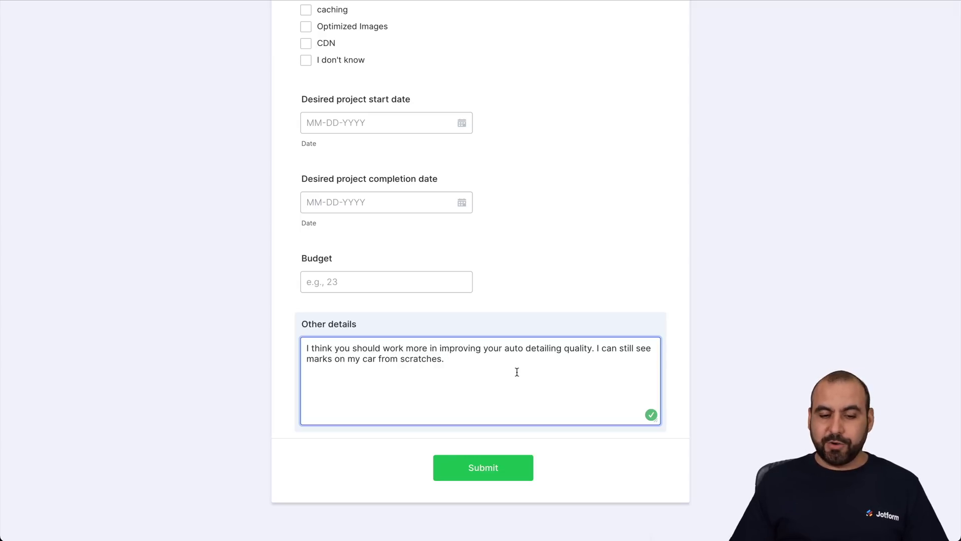
pyautogui.click(509, 455)
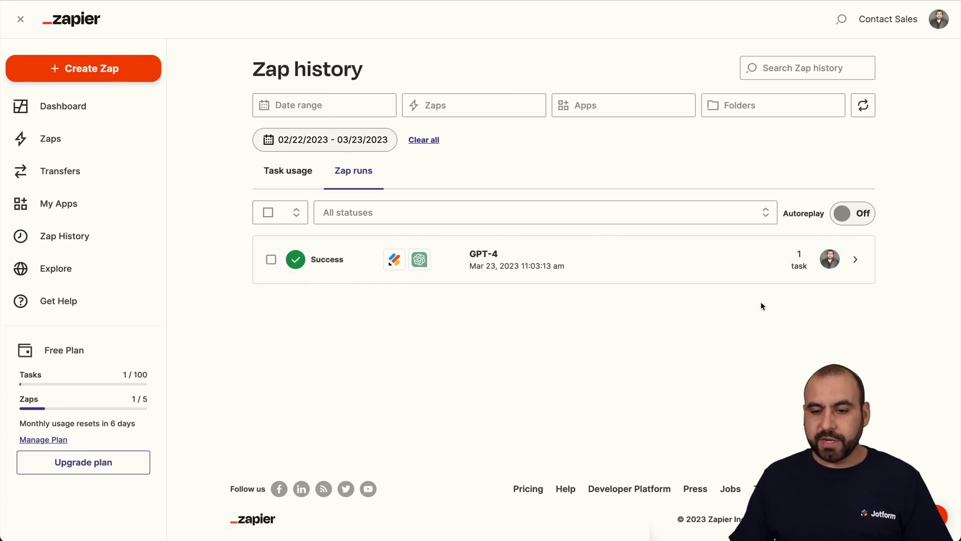
# Open the GPT-4 run's details and check the system message and submitted complaint sent to ChatGPT.
pyautogui.click(684, 265)
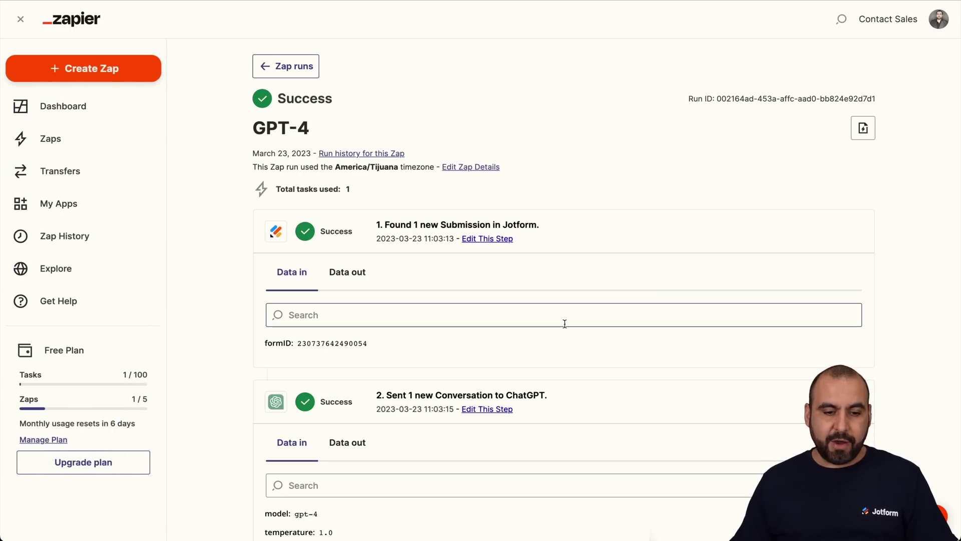
pyautogui.scroll(-3, 564, 323)
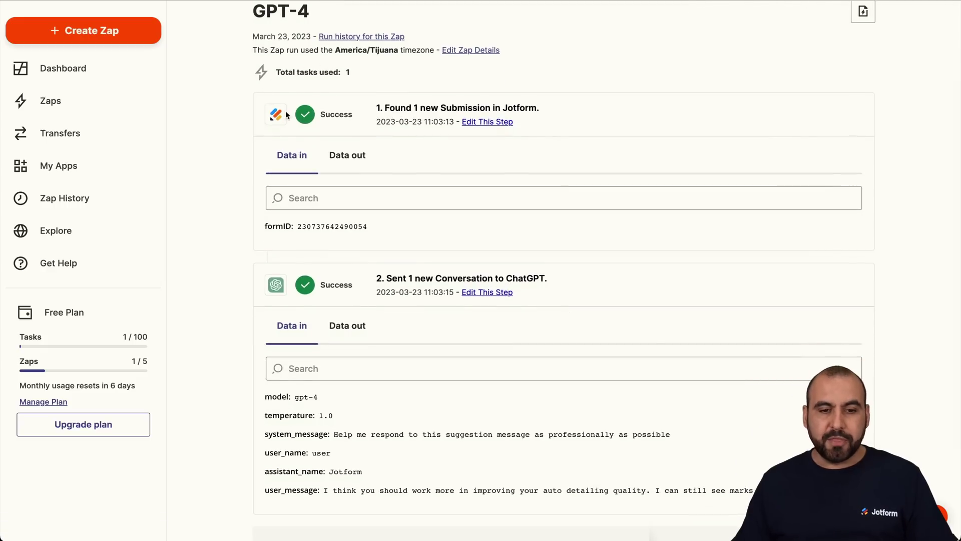
pyautogui.scroll(-3, 460, 185)
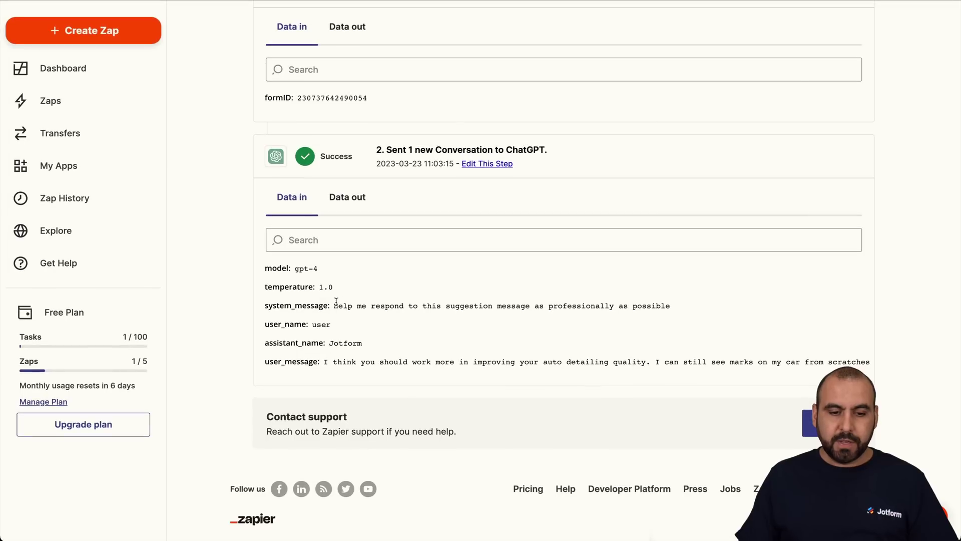
pyautogui.moveTo(265, 306); pyautogui.dragTo(366, 307)
pyautogui.click(366, 306)
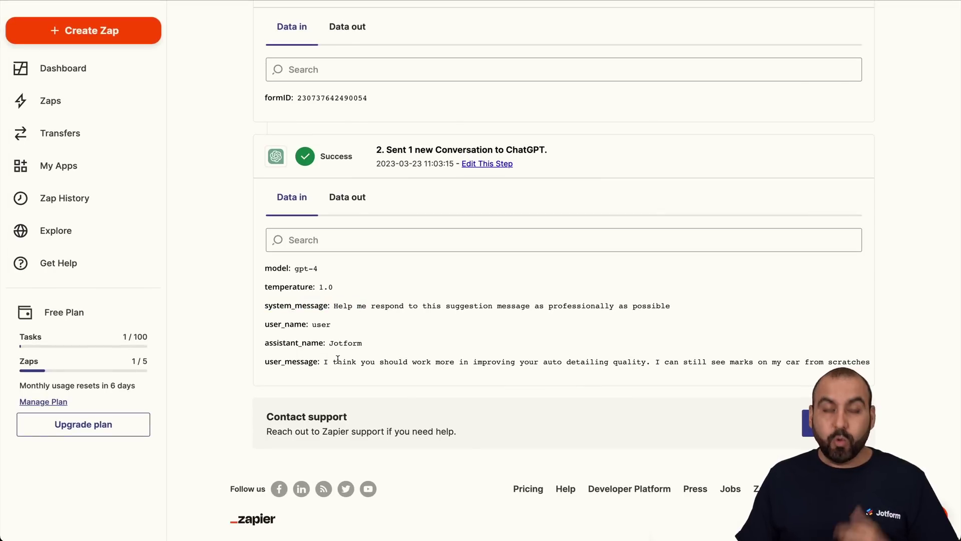
pyautogui.moveTo(265, 361); pyautogui.dragTo(384, 362)
pyautogui.click(385, 361)
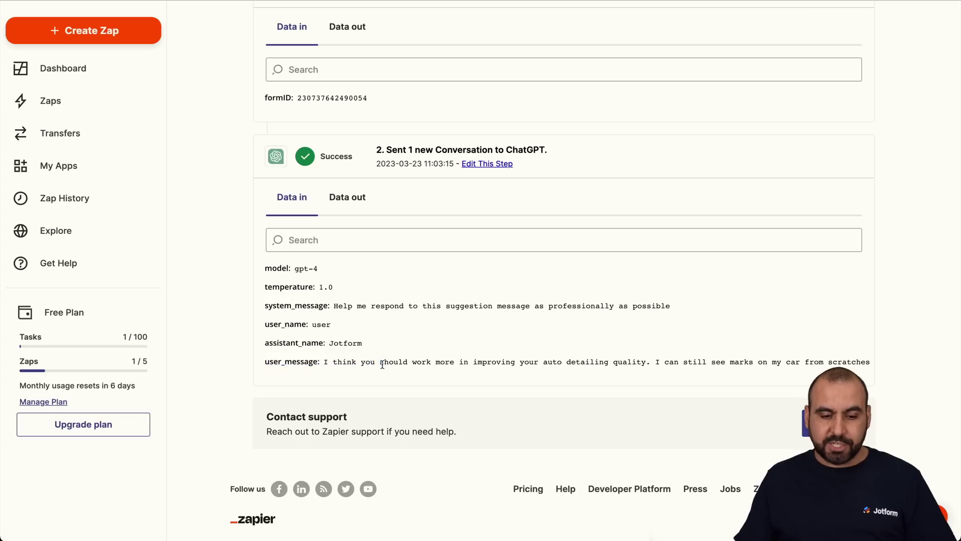
pyautogui.click(349, 196)
pyautogui.scroll(-3, 541, 380)
pyautogui.scroll(1, 527, 389)
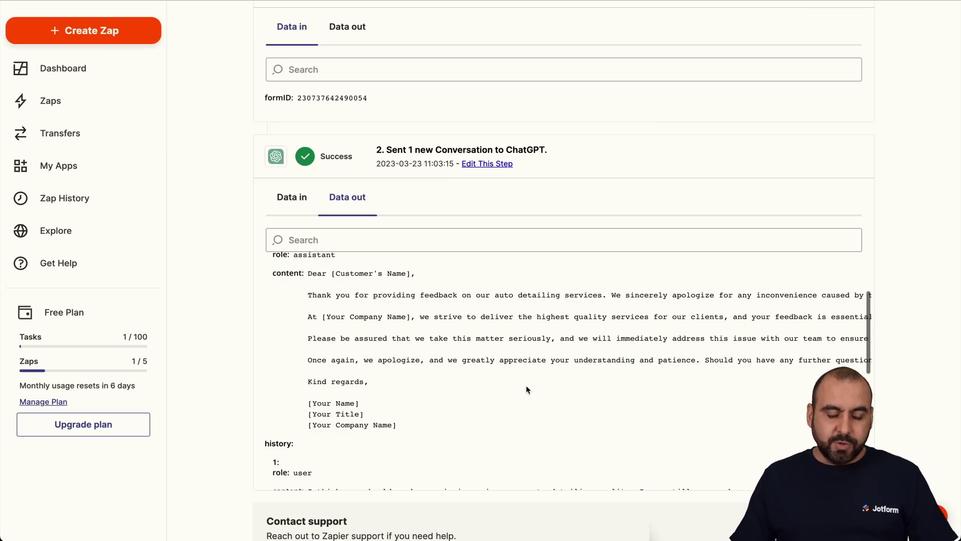
pyautogui.moveTo(310, 279); pyautogui.dragTo(452, 443)
pyautogui.click(408, 340)
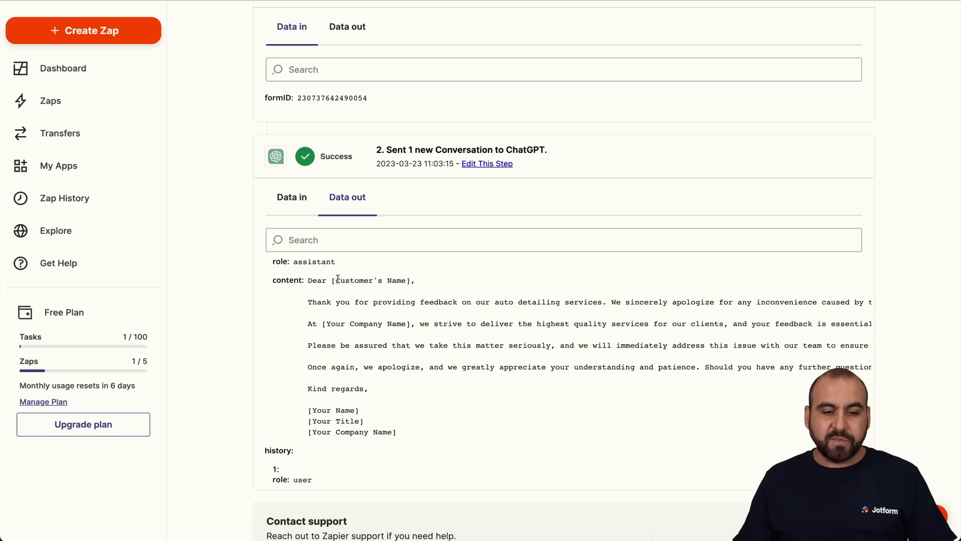
pyautogui.moveTo(331, 280); pyautogui.dragTo(409, 280)
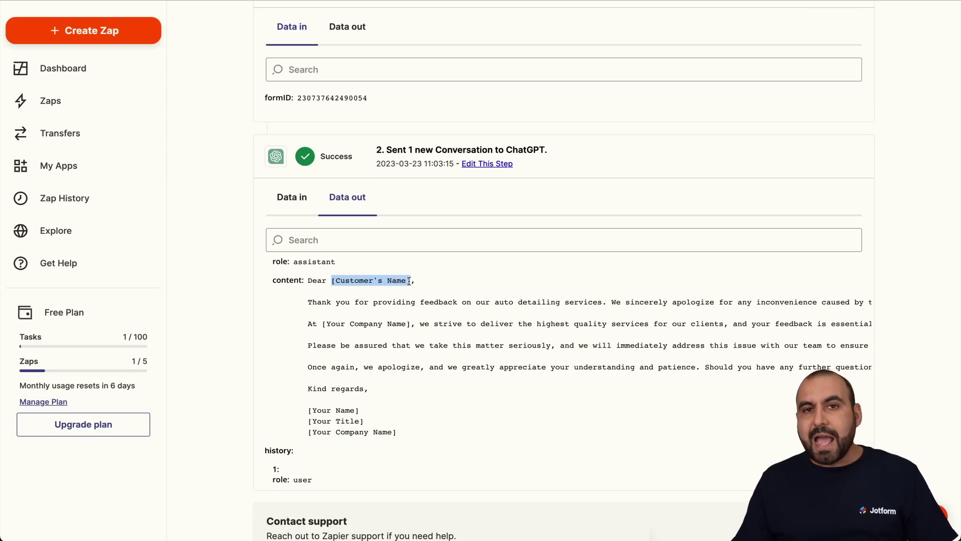
pyautogui.click(445, 356)
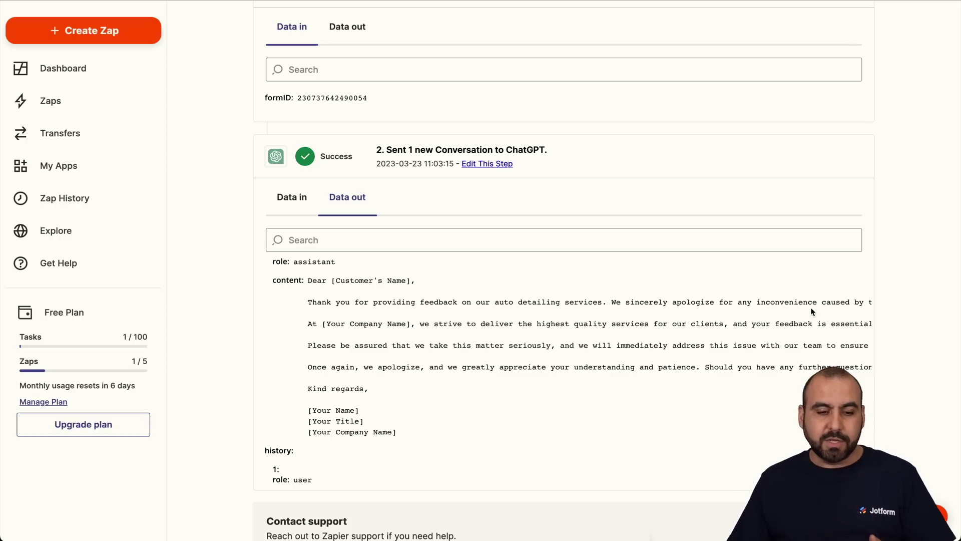
pyautogui.hscroll(5, 795, 308)
pyautogui.hscroll(8, 812, 311)
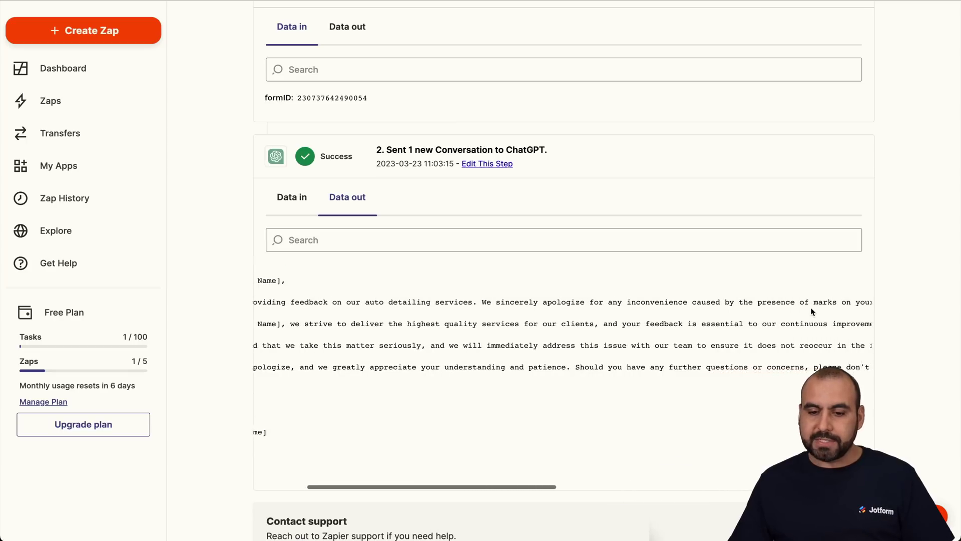
pyautogui.hscroll(2, 811, 311)
pyautogui.hscroll(-15, 811, 311)
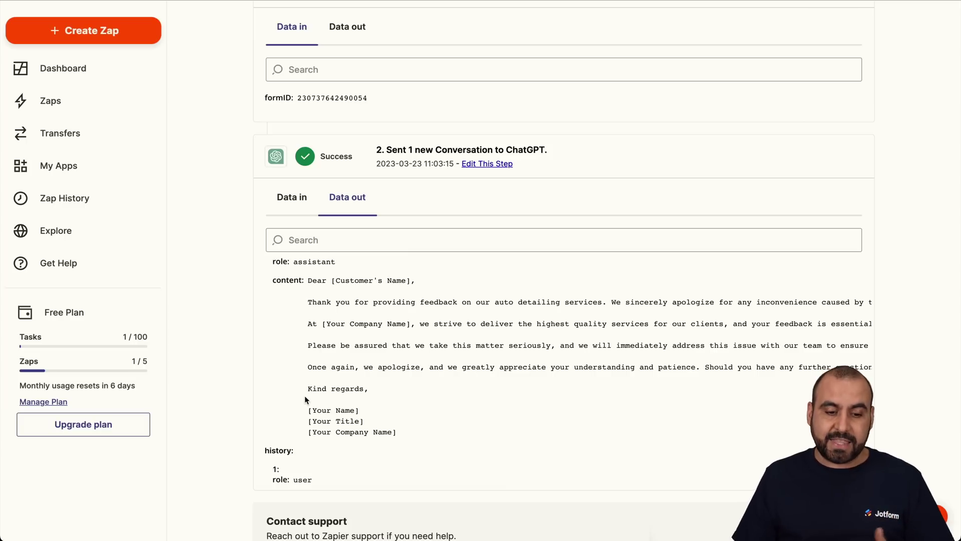
pyautogui.moveTo(310, 411); pyautogui.dragTo(408, 432)
# Collapse the ChatGPT run details and expand the Conversation in ChatGPT step.
pyautogui.click(408, 432)
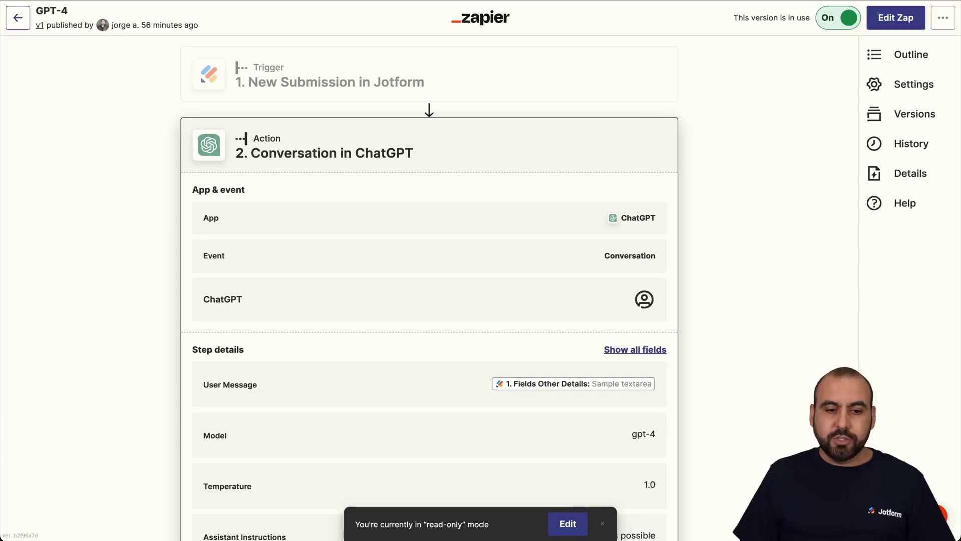
pyautogui.scroll(-5, 470, 337)
pyautogui.scroll(4, 470, 337)
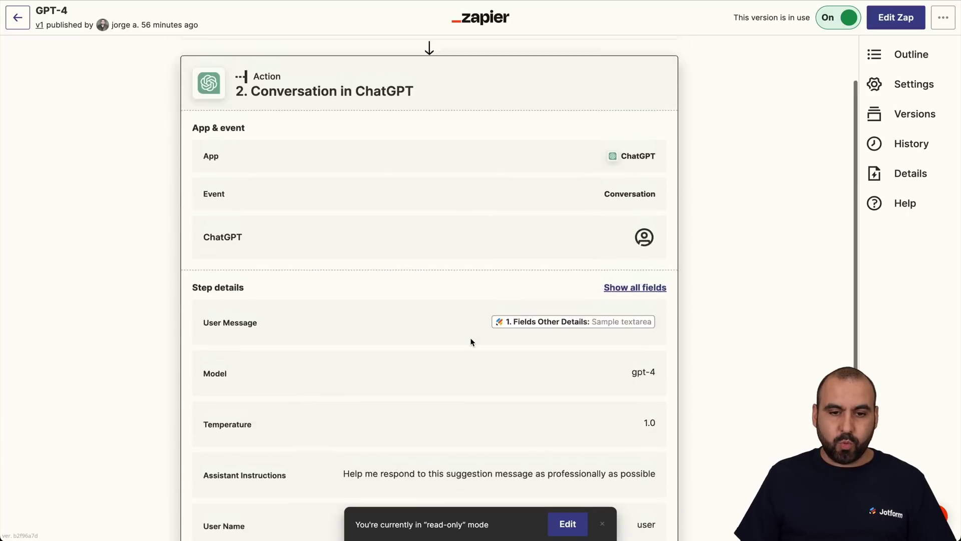
pyautogui.scroll(-4, 408, 230)
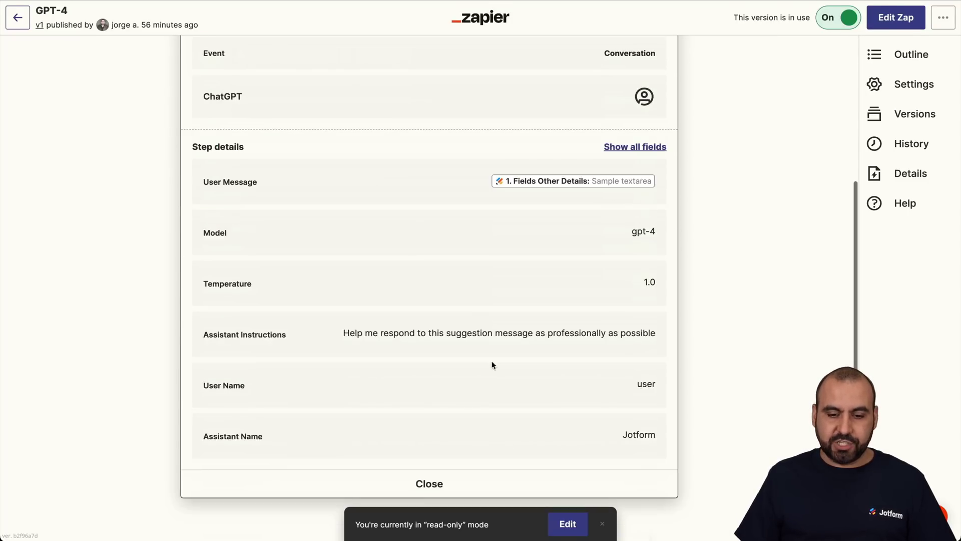
pyautogui.click(428, 482)
pyautogui.click(370, 152)
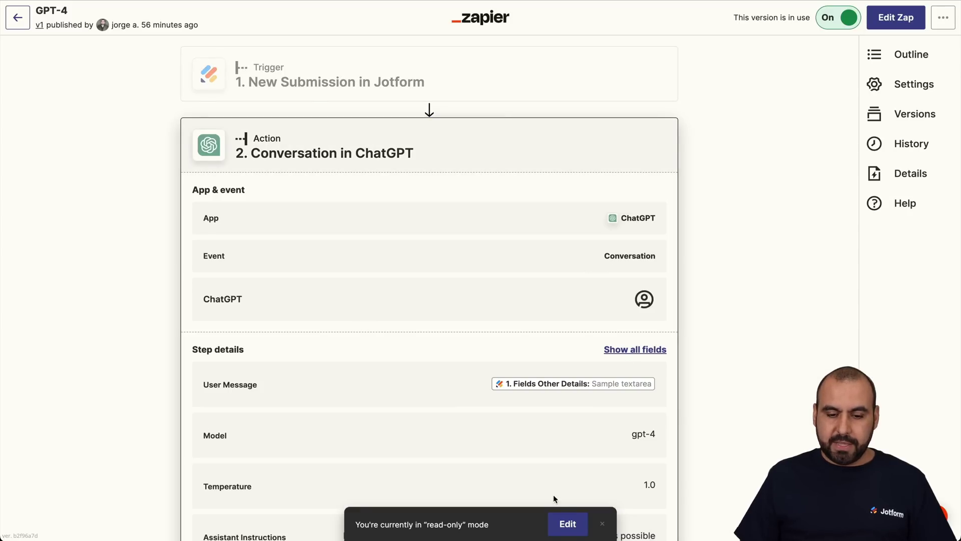
# Edit the Zap and append 'Don't add variables to the message' to the assistant instructions.
pyautogui.click(567, 524)
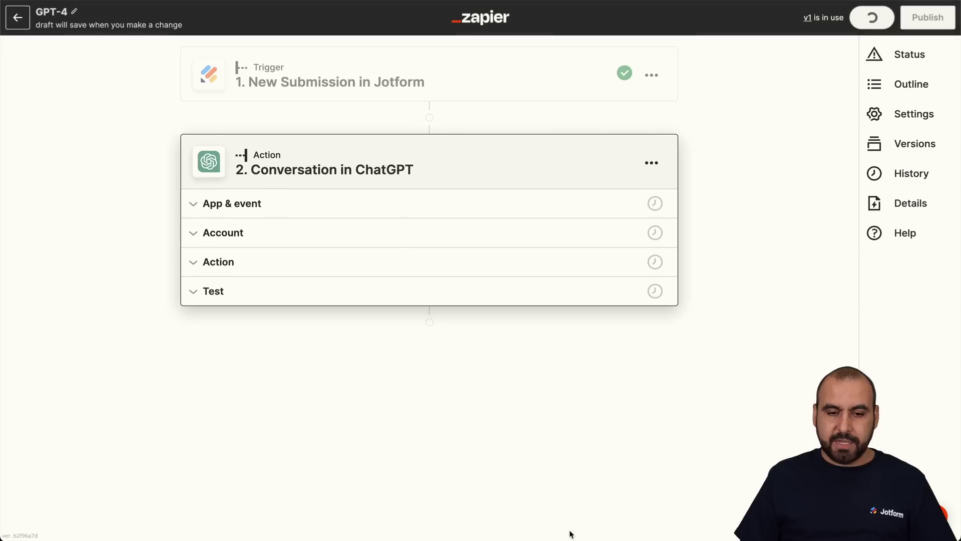
pyautogui.click(300, 264)
pyautogui.scroll(-6, 300, 265)
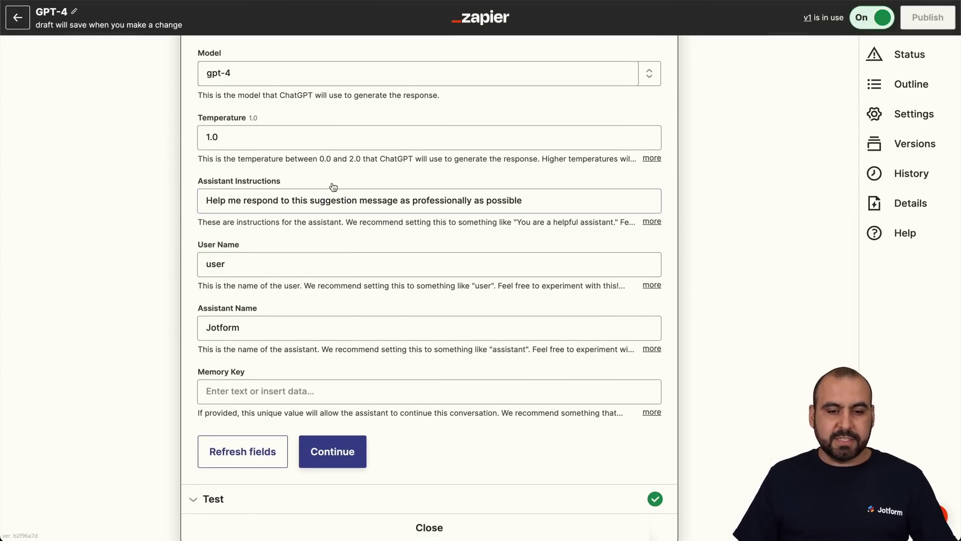
pyautogui.click(547, 207)
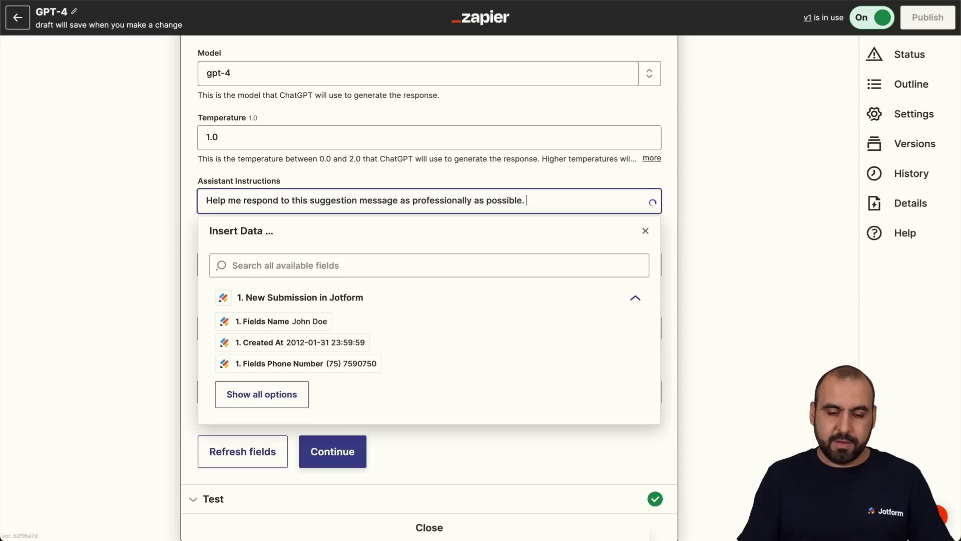
pyautogui.write("Don't")
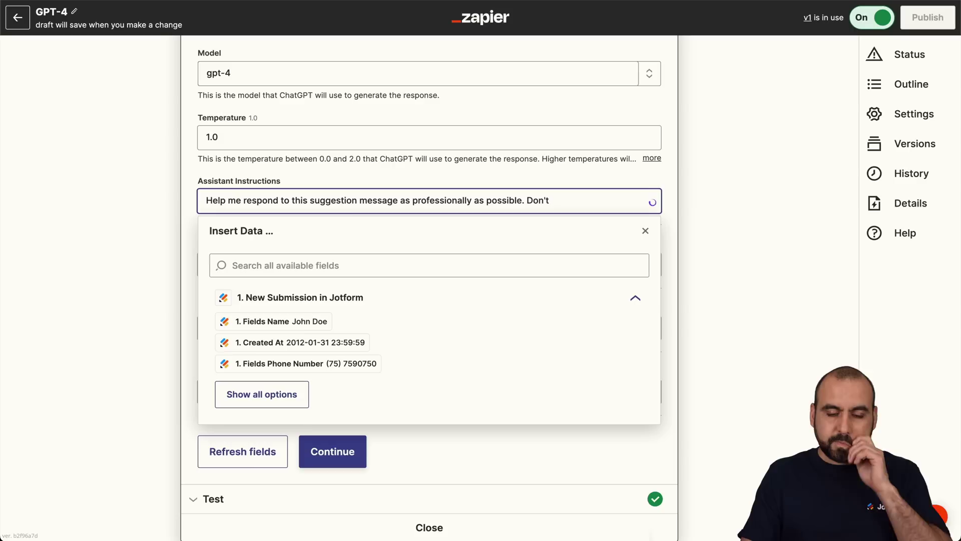
pyautogui.write(' add v')
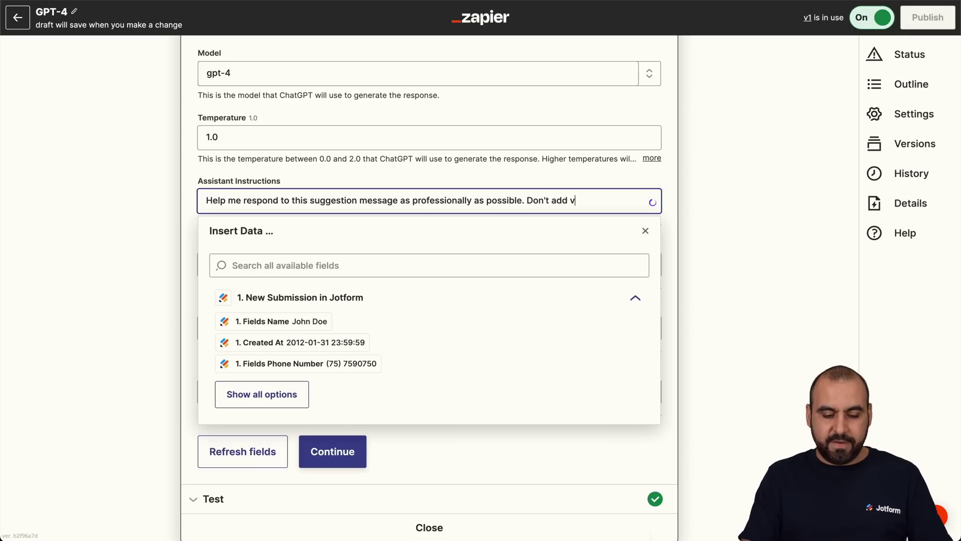
pyautogui.write('ariables to the message.')
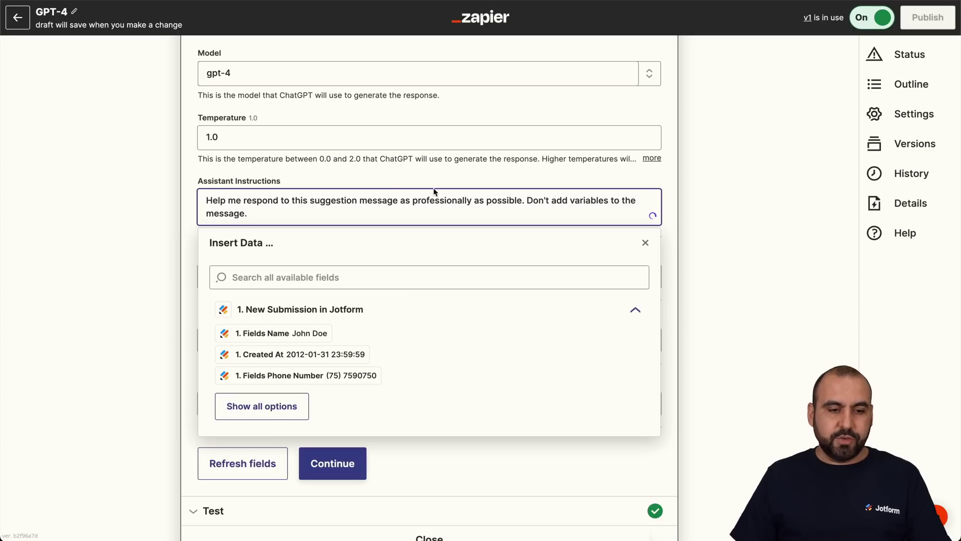
pyautogui.click(197, 183)
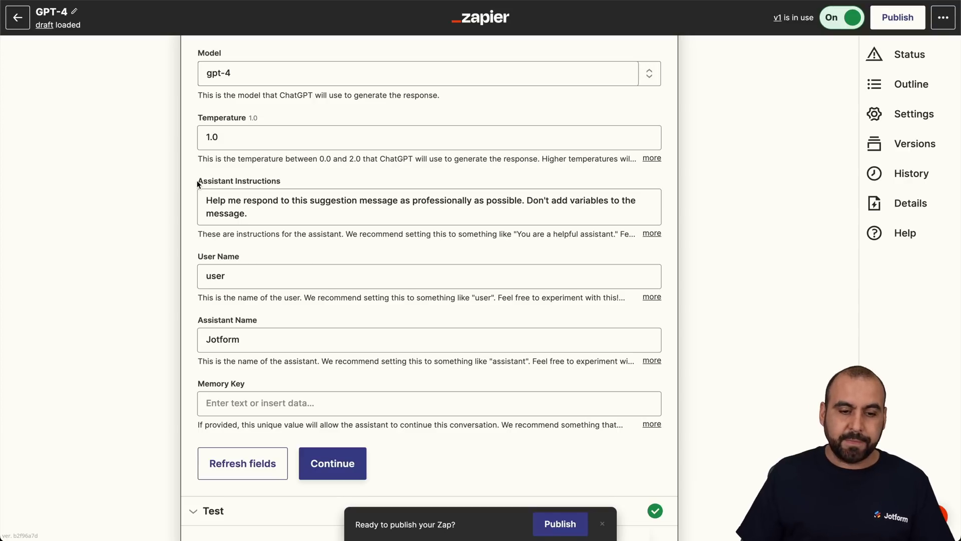
pyautogui.click(334, 453)
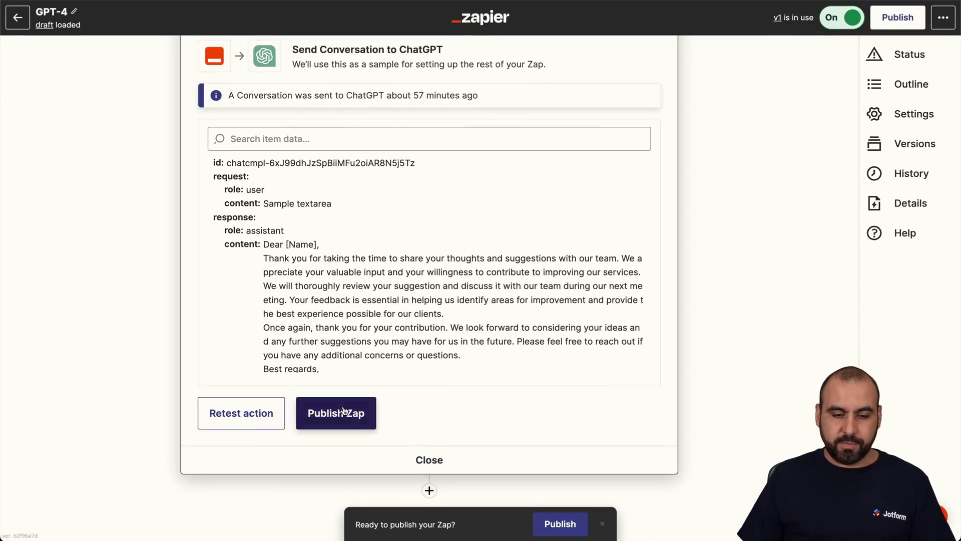
# Publish the Zap with the updated ChatGPT instructions as the new version.
pyautogui.click(341, 412)
pyautogui.click(513, 293)
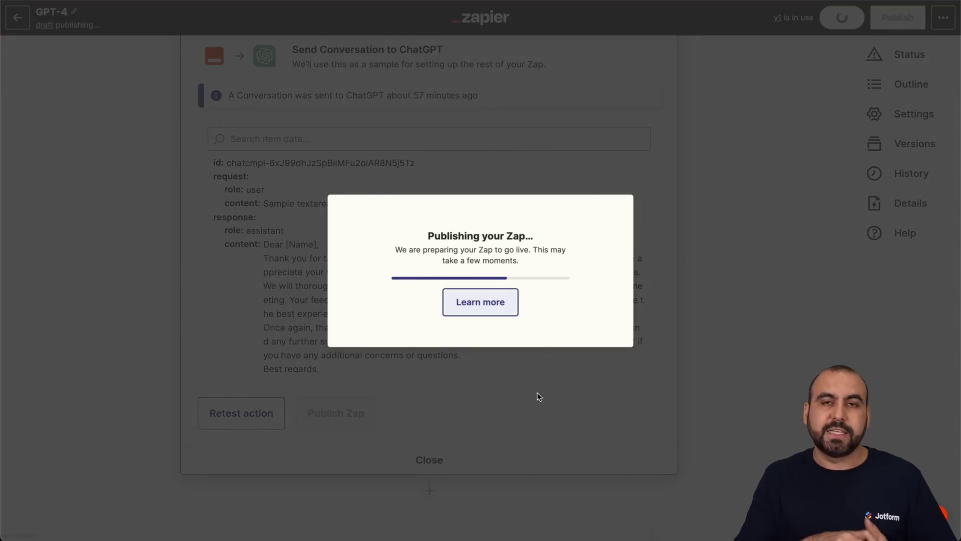
pyautogui.scroll(-5, 538, 397)
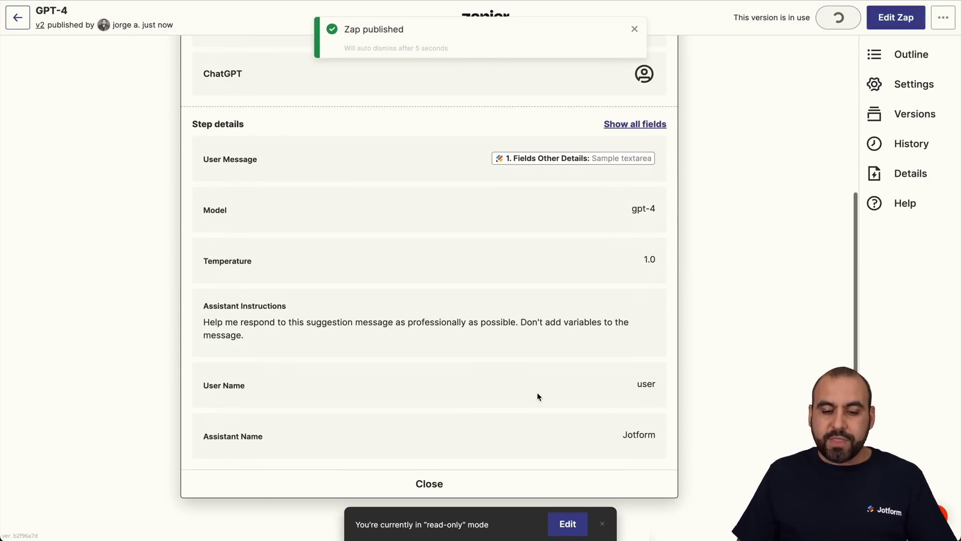
# Reopen the published Zap for editing and scroll to the end of its steps.
pyautogui.click(563, 523)
pyautogui.scroll(-1, 561, 521)
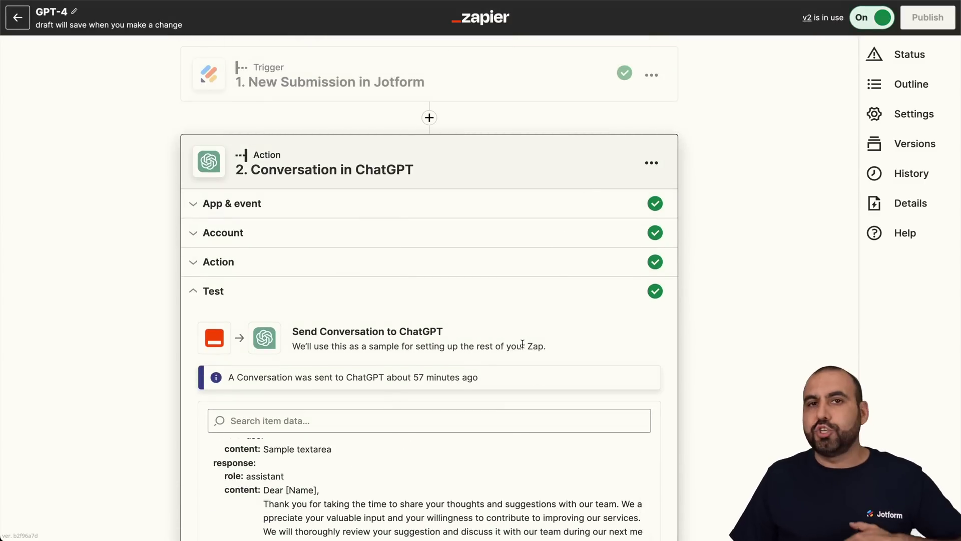
pyautogui.scroll(-6, 521, 343)
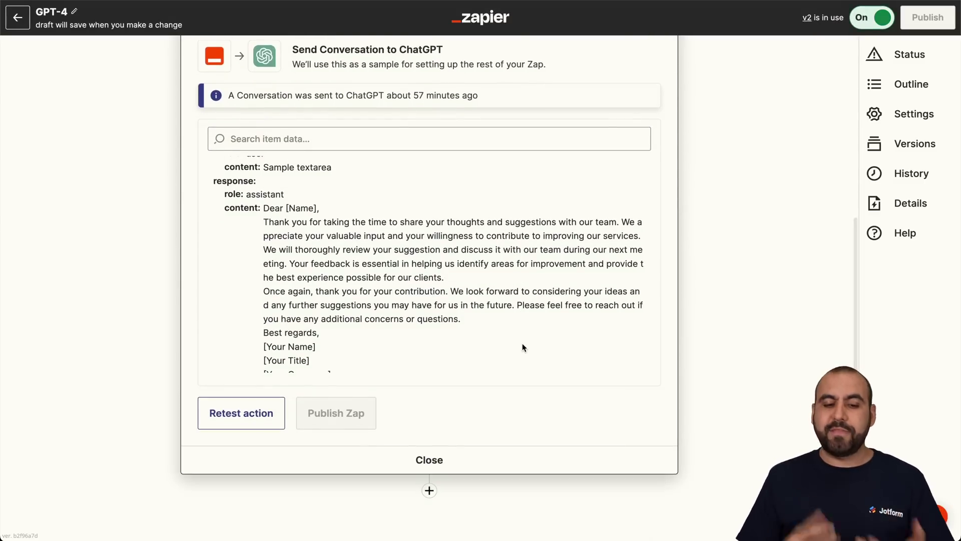
pyautogui.scroll(-4, 522, 343)
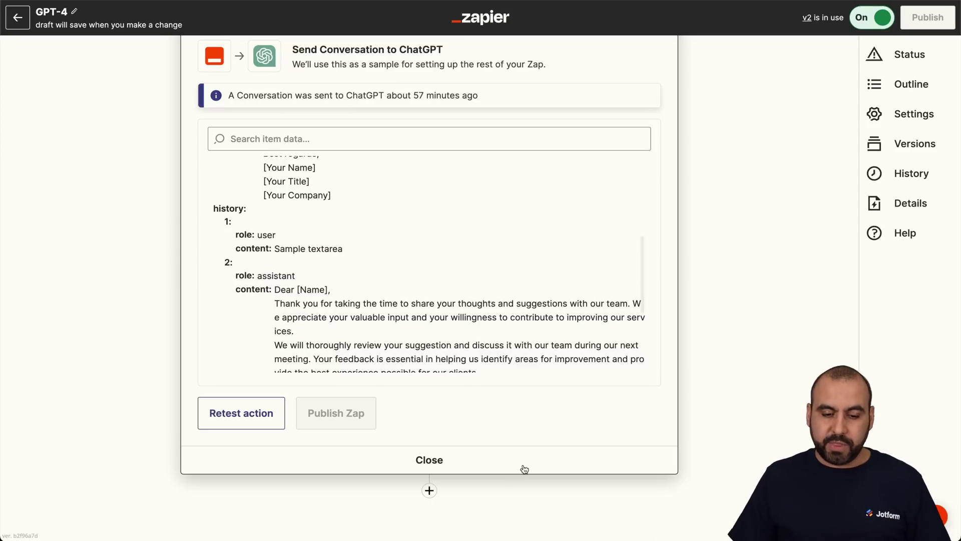
# Add a Gmail step using the Send Email event after the ChatGPT step.
pyautogui.click(429, 490)
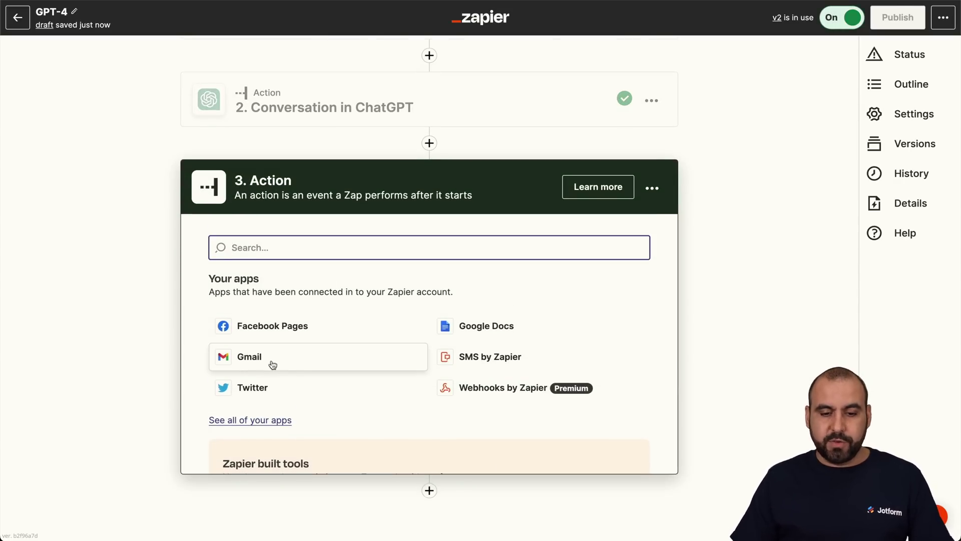
pyautogui.click(321, 373)
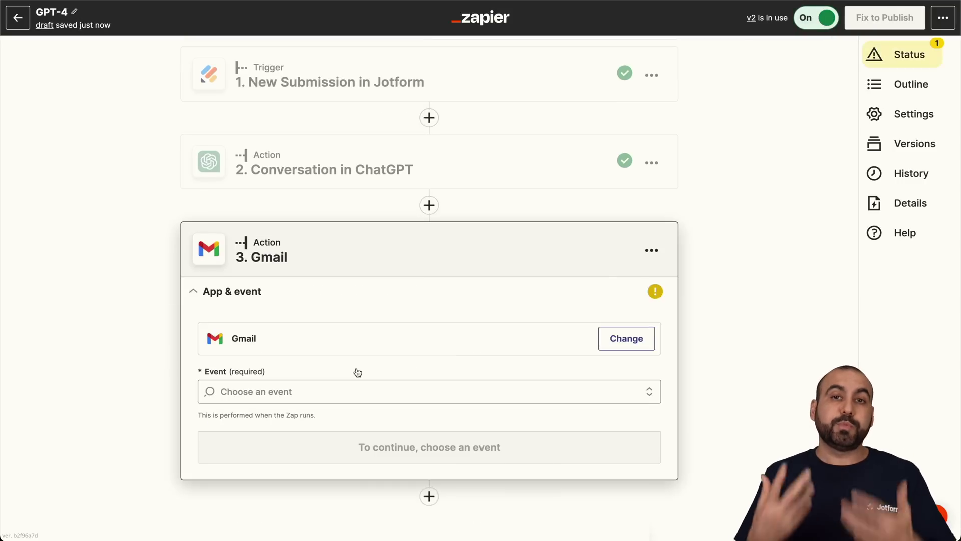
pyautogui.click(310, 395)
pyautogui.scroll(-3, 297, 461)
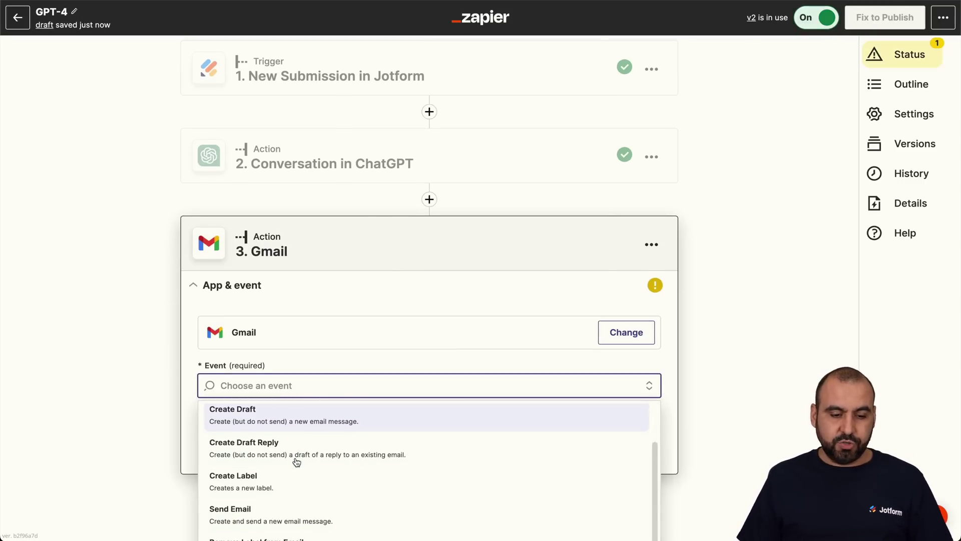
pyautogui.click(261, 482)
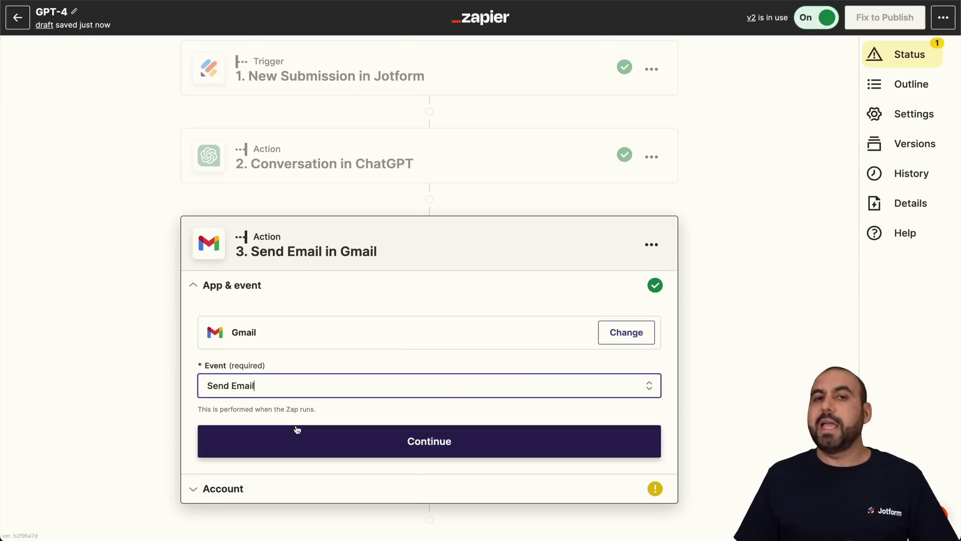